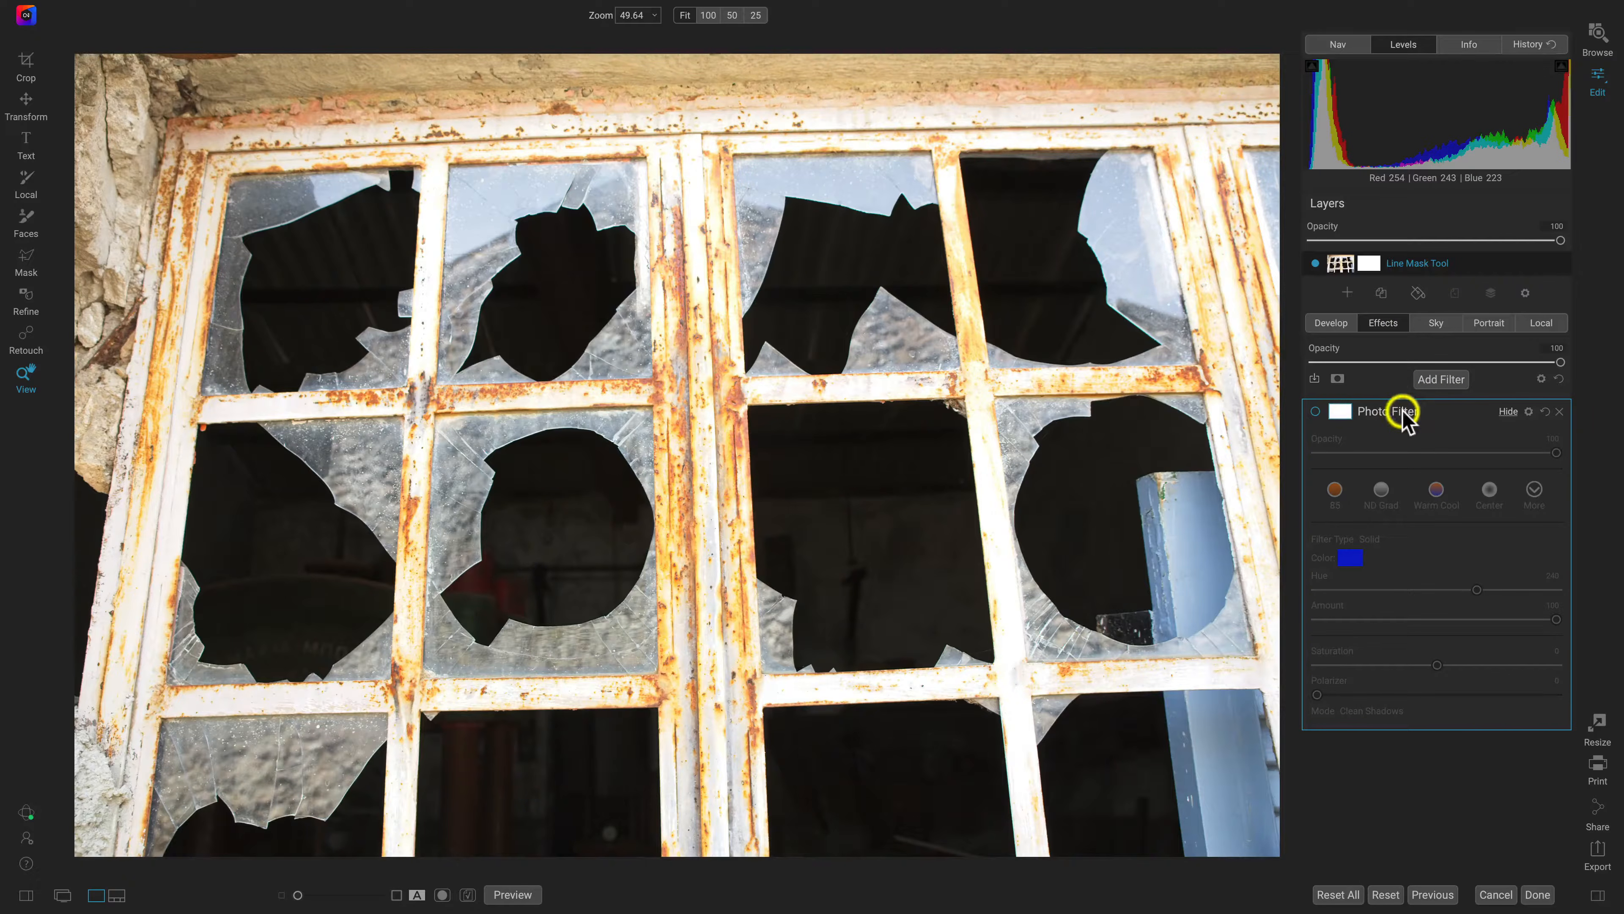
# Enable the blue Photo Filter and invert its mask to black so the effect is hidden
pyautogui.click(1315, 412)
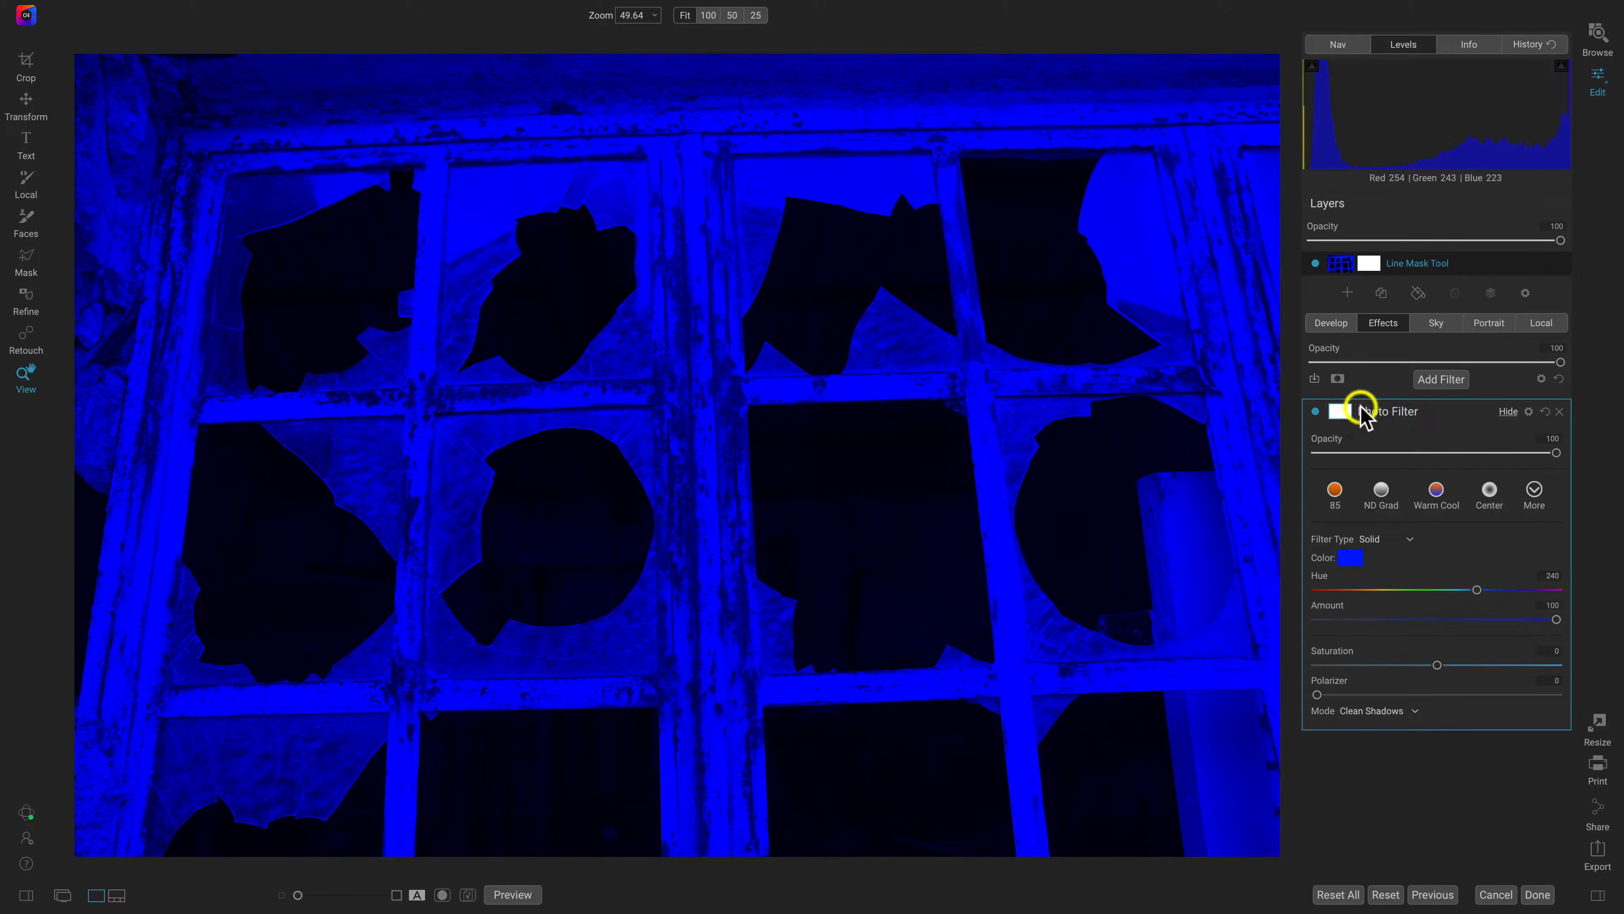
pyautogui.click(1344, 410)
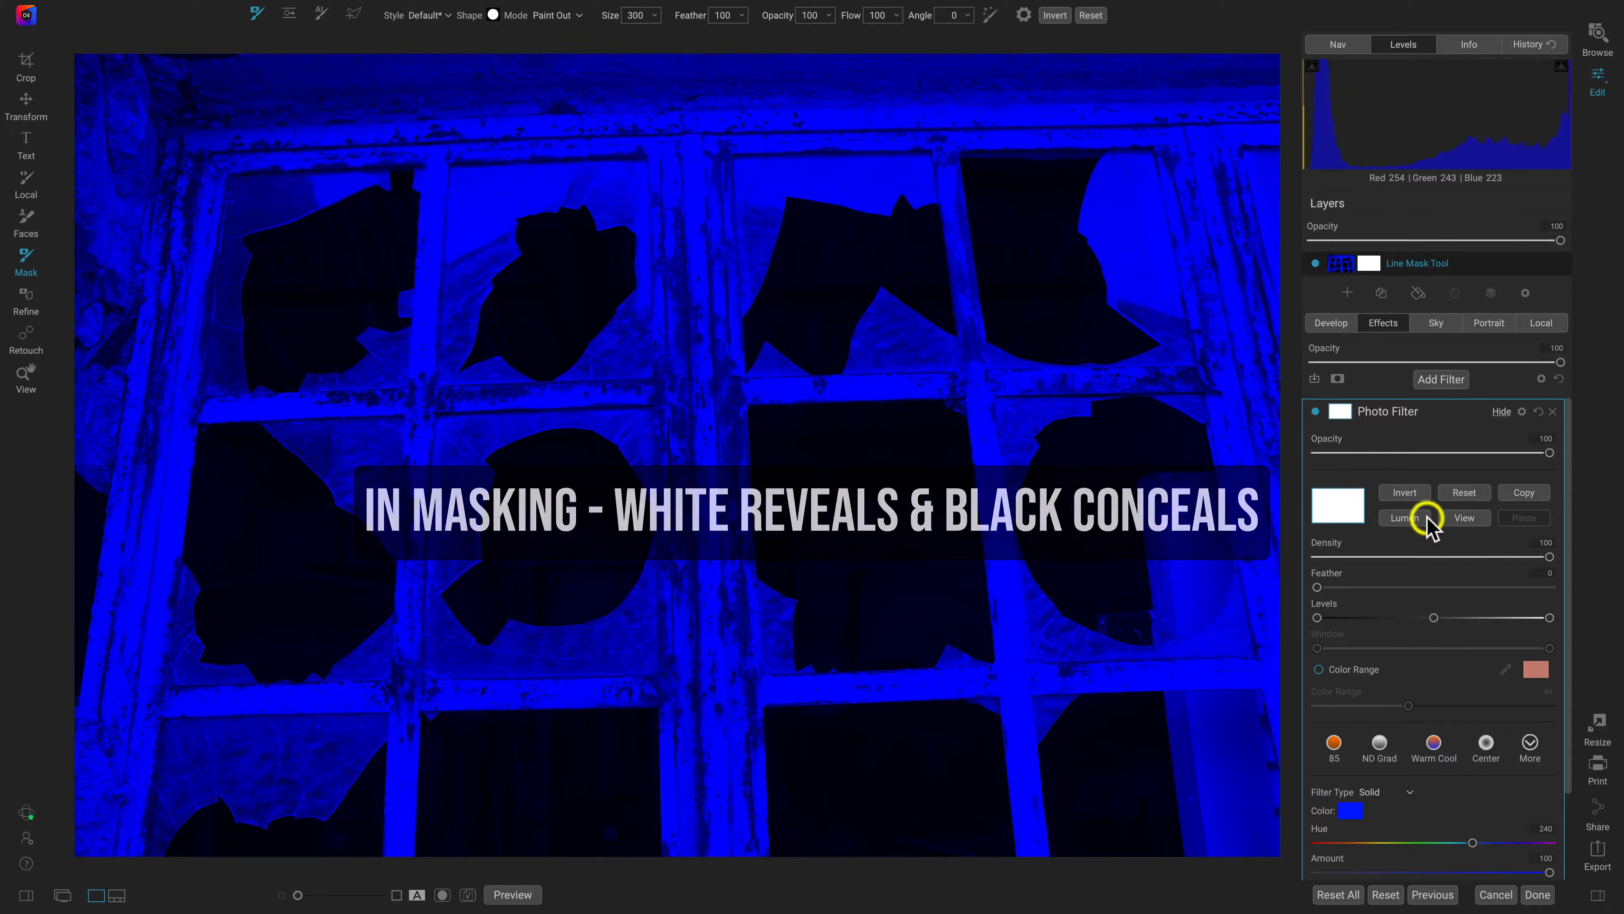
pyautogui.click(1416, 494)
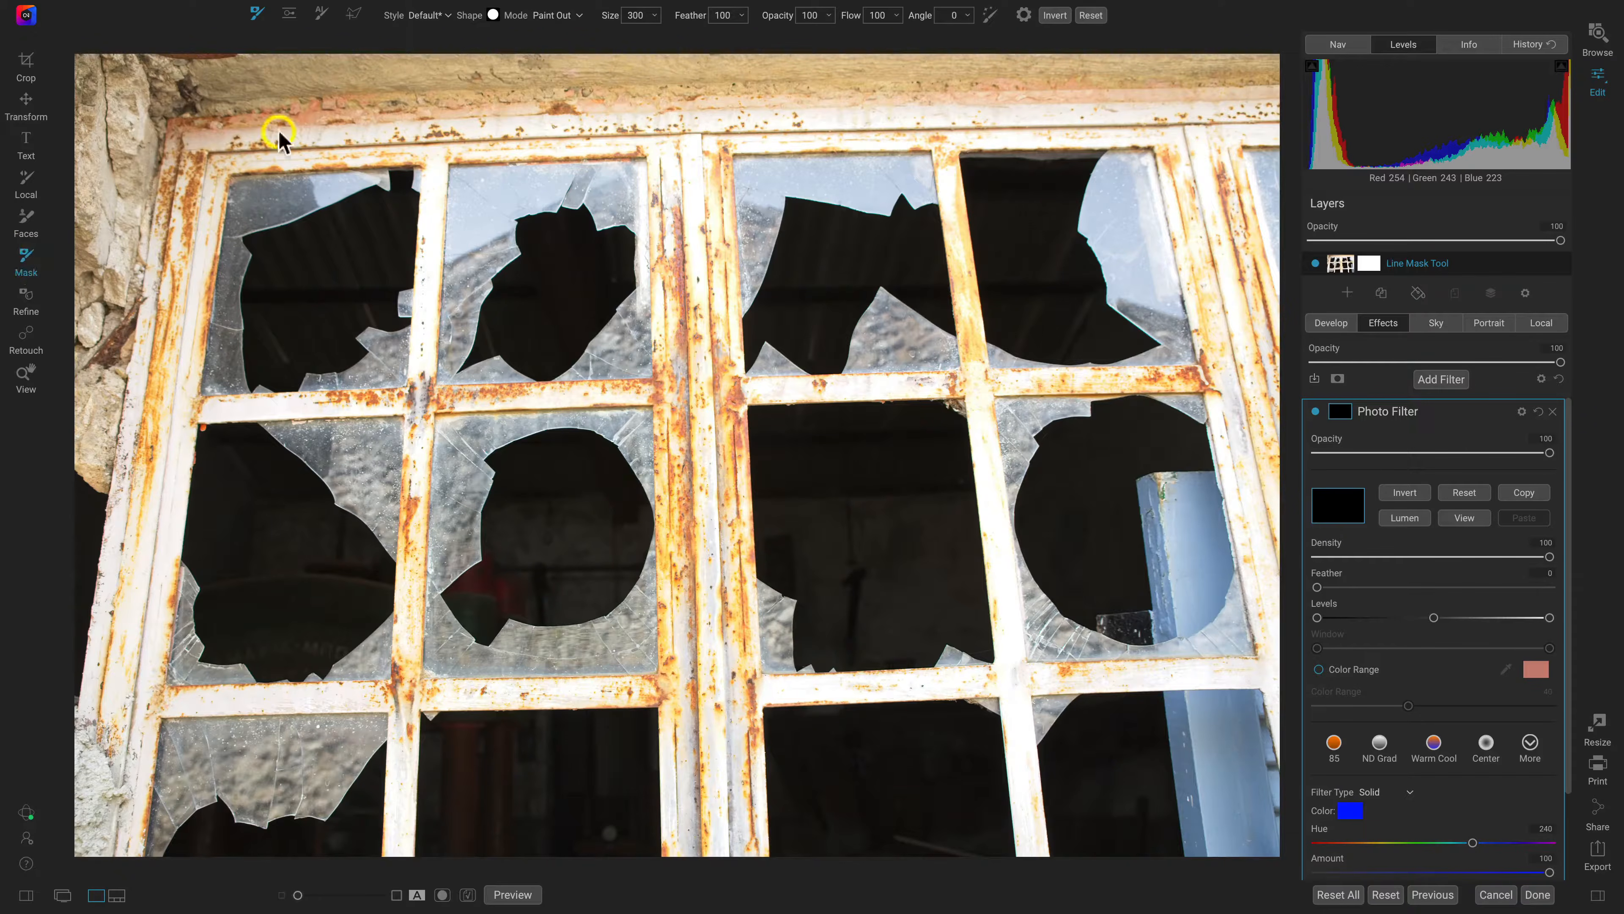
# With the Line Mask tool, outline the rectangular window pane just right of the central frame, closing the path at its starting corner
pyautogui.click(352, 14)
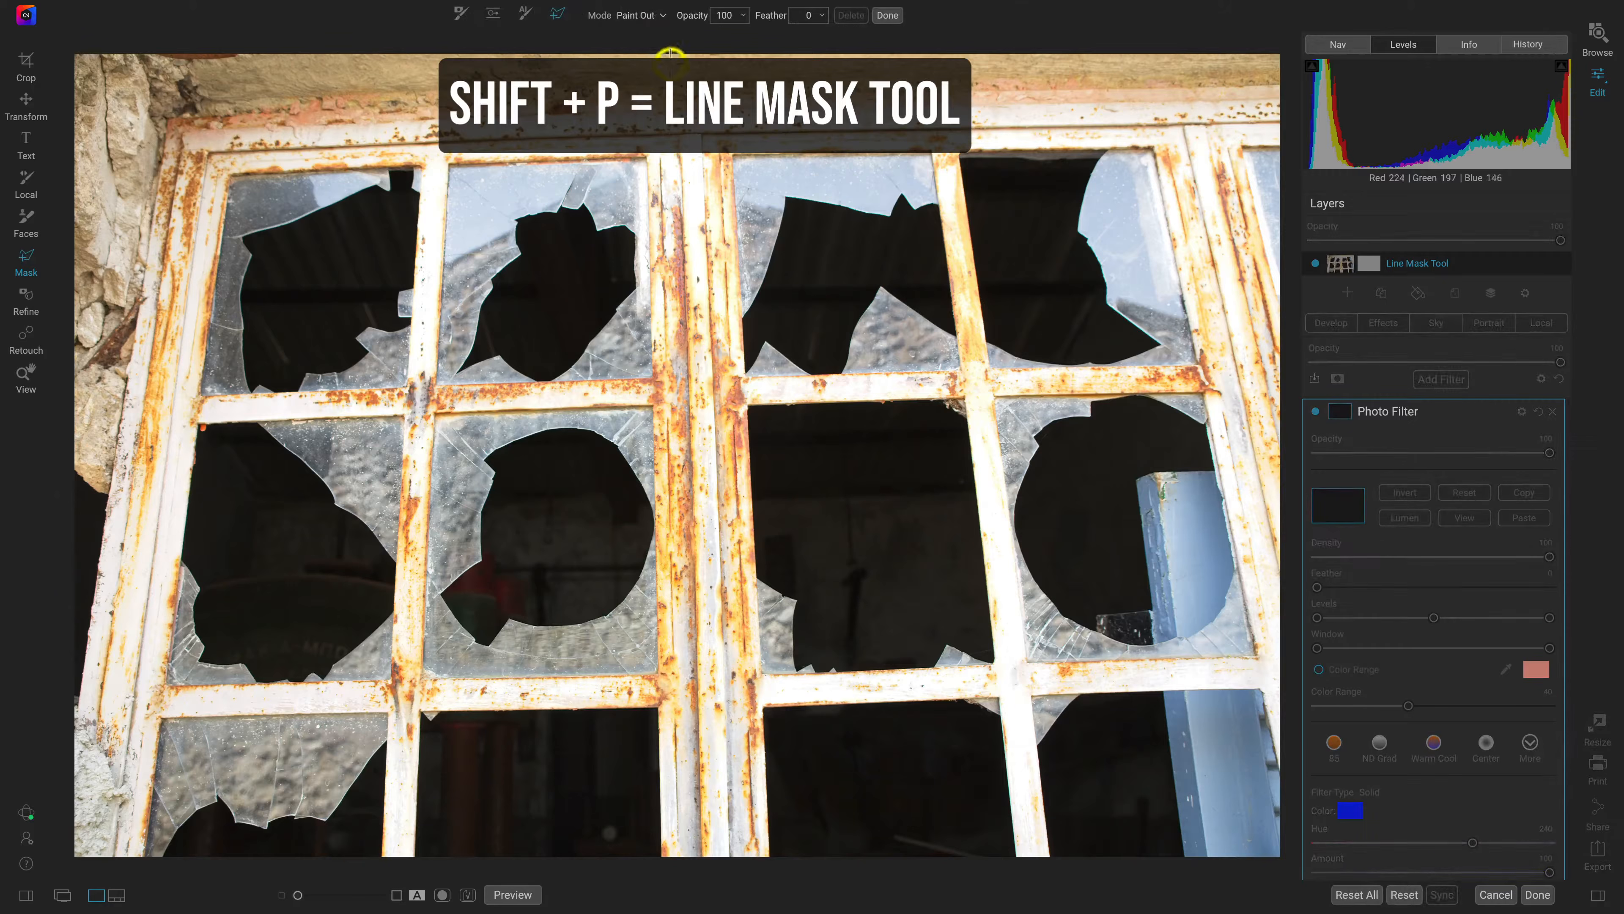
pyautogui.scroll(4, 886, 528)
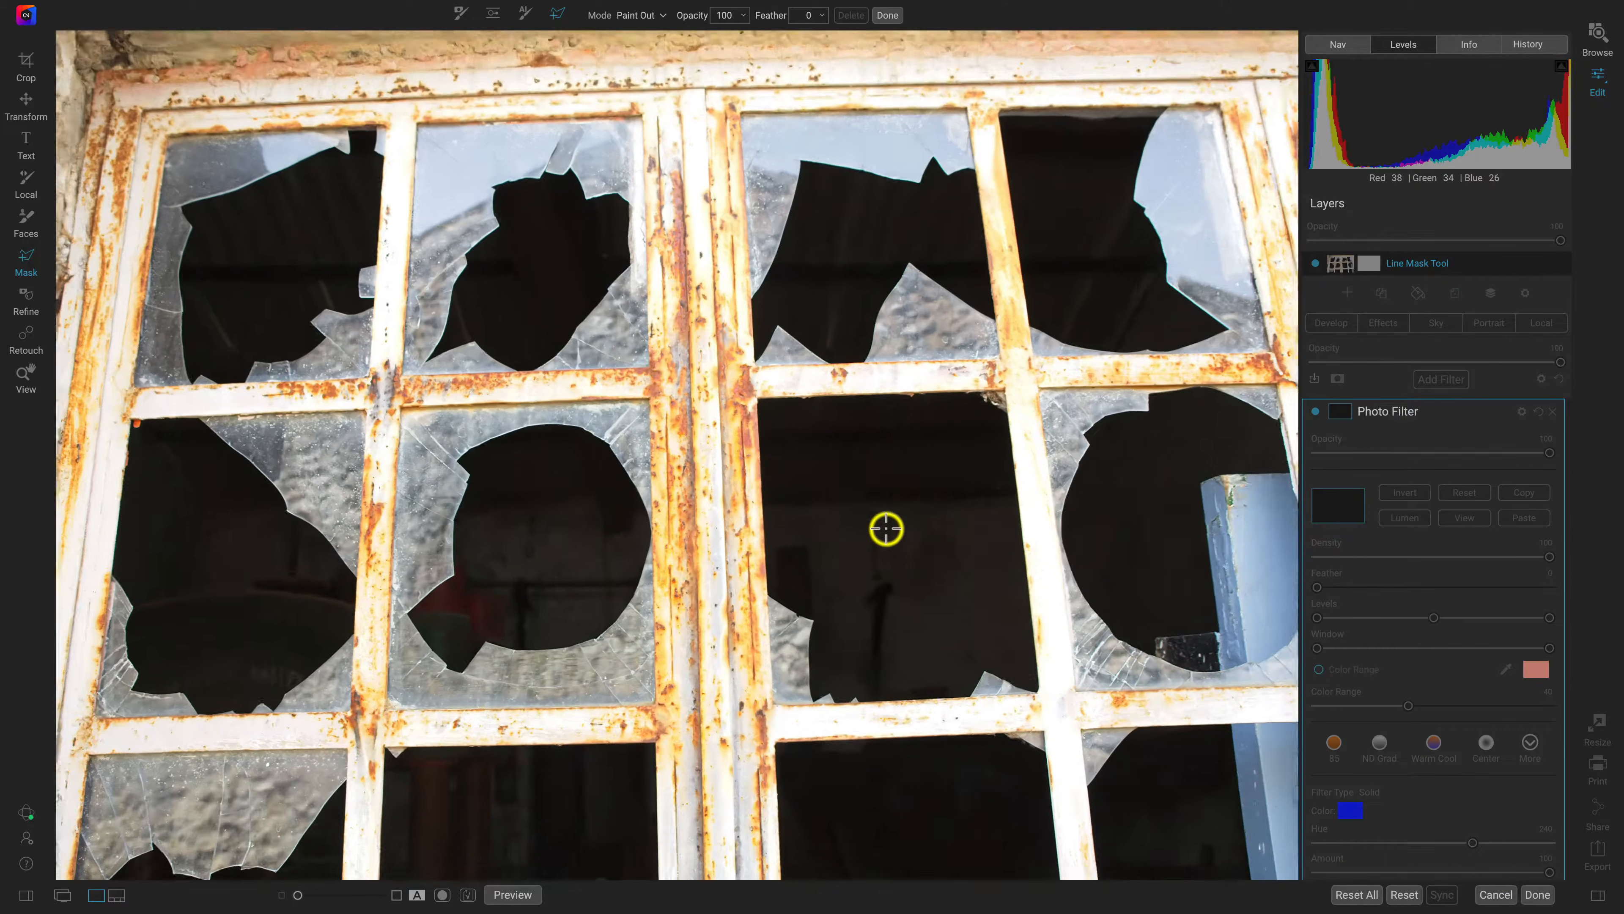
pyautogui.scroll(2, 887, 528)
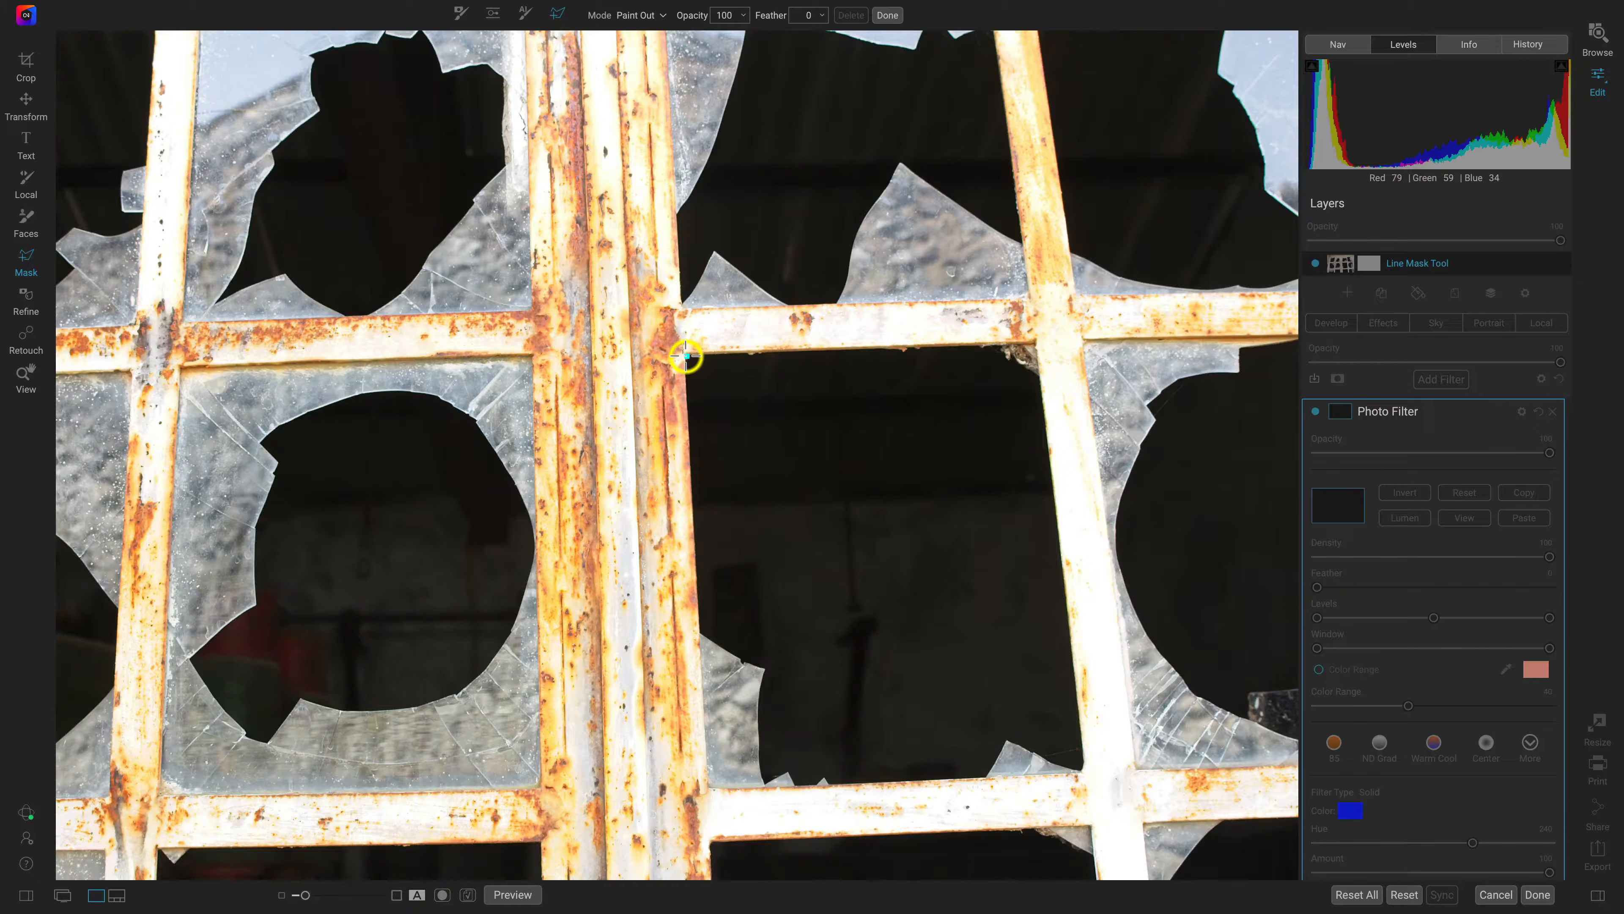
pyautogui.click(686, 356)
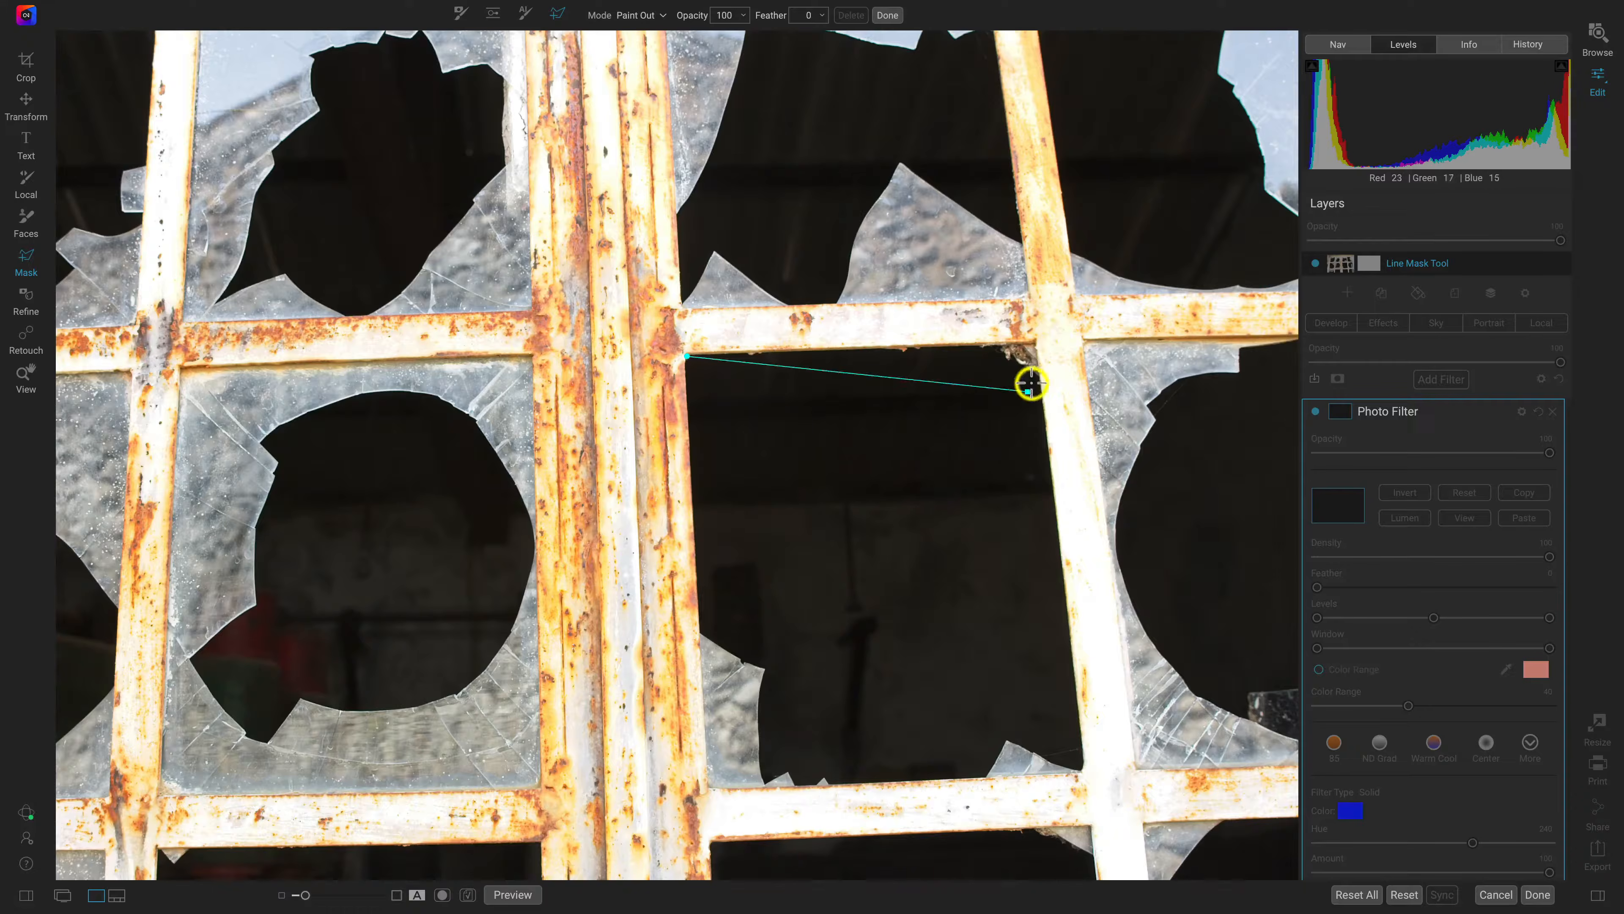
pyautogui.click(1035, 343)
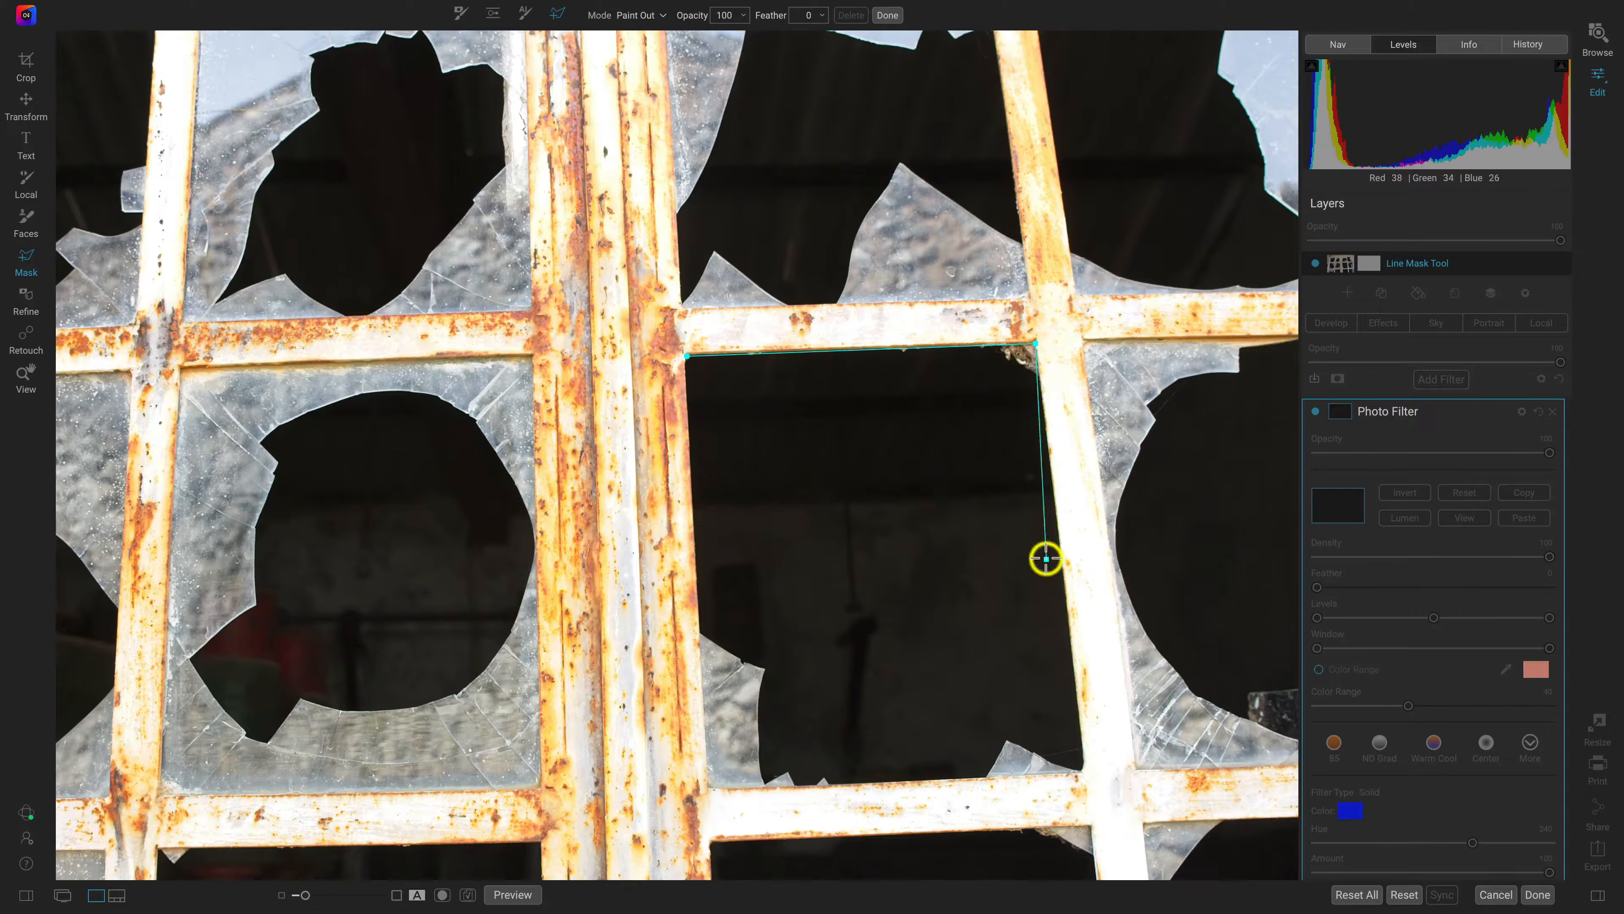
pyautogui.click(1081, 769)
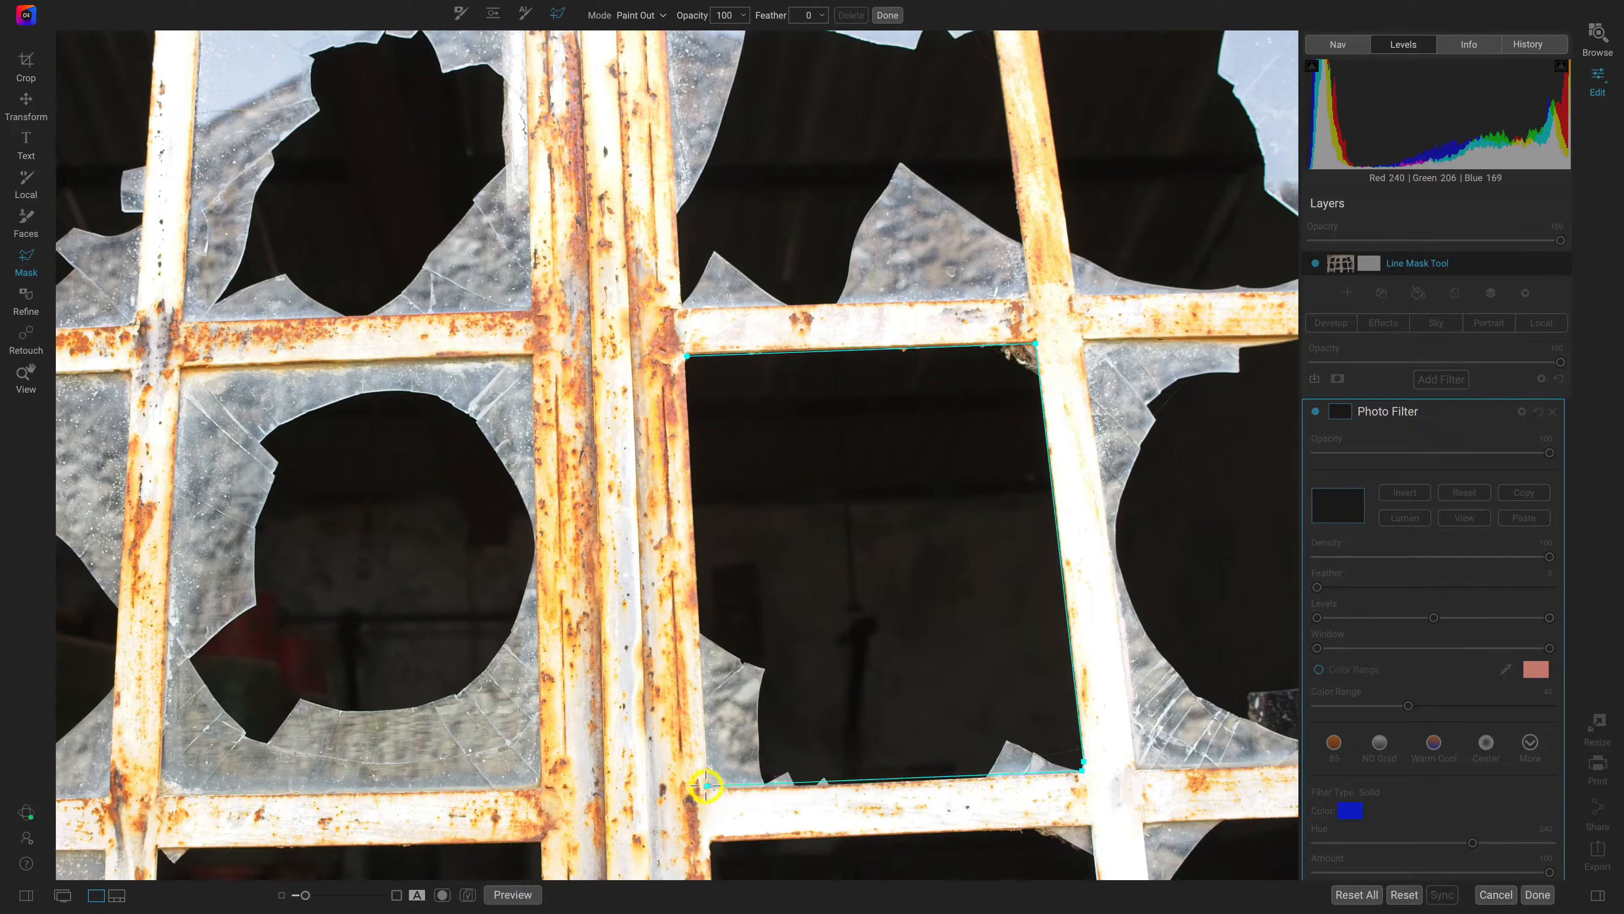
pyautogui.click(982, 776)
pyautogui.click(707, 788)
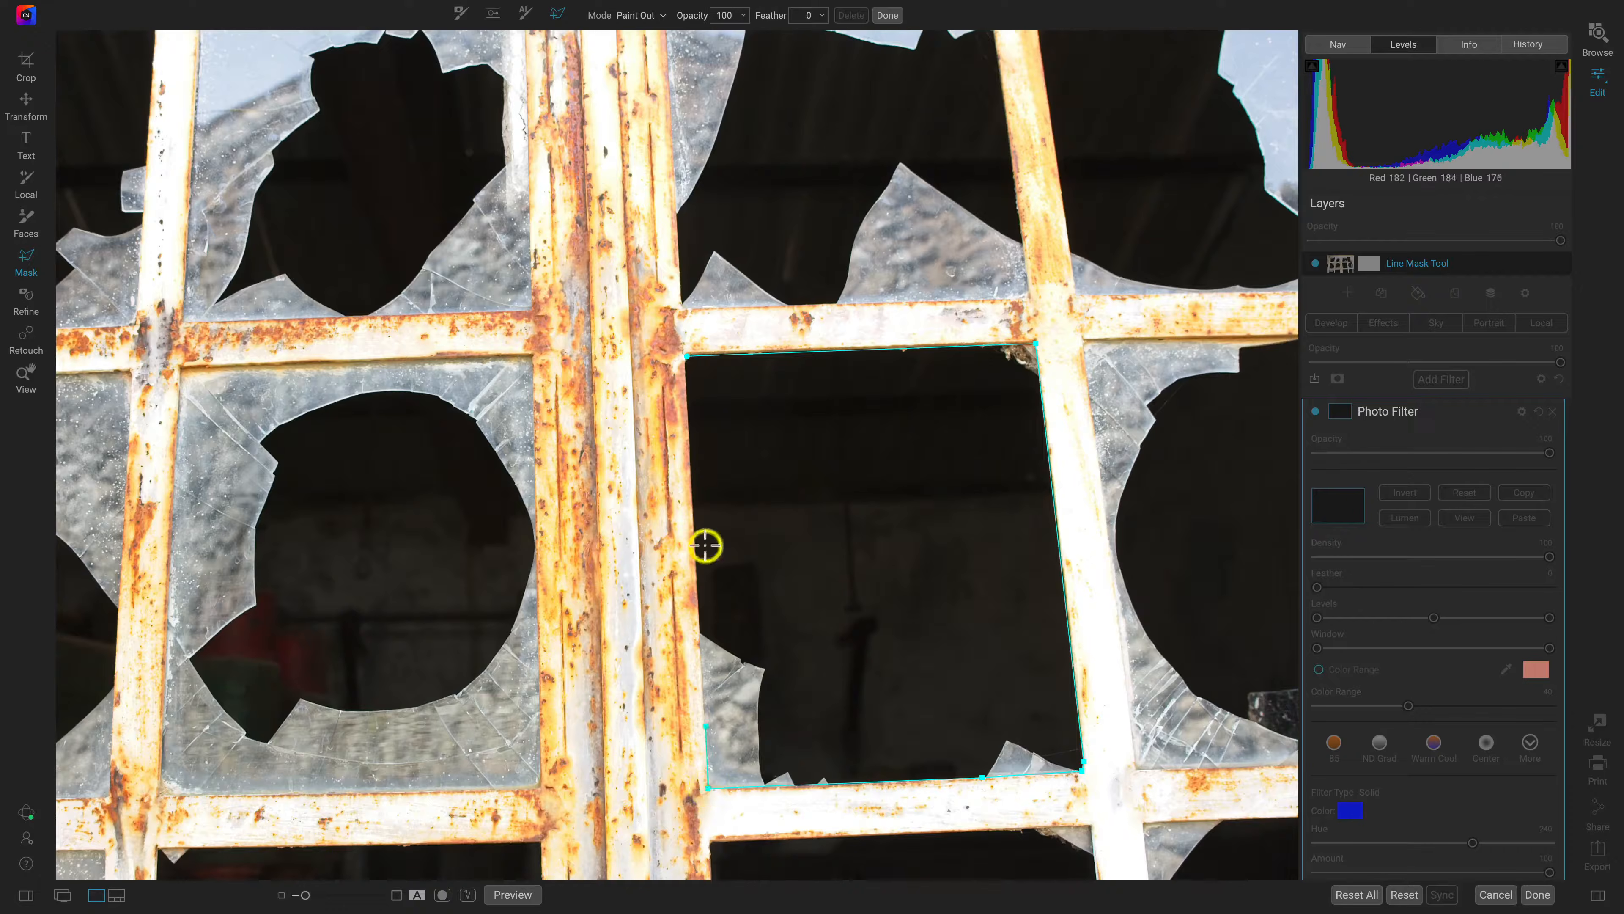
pyautogui.click(686, 355)
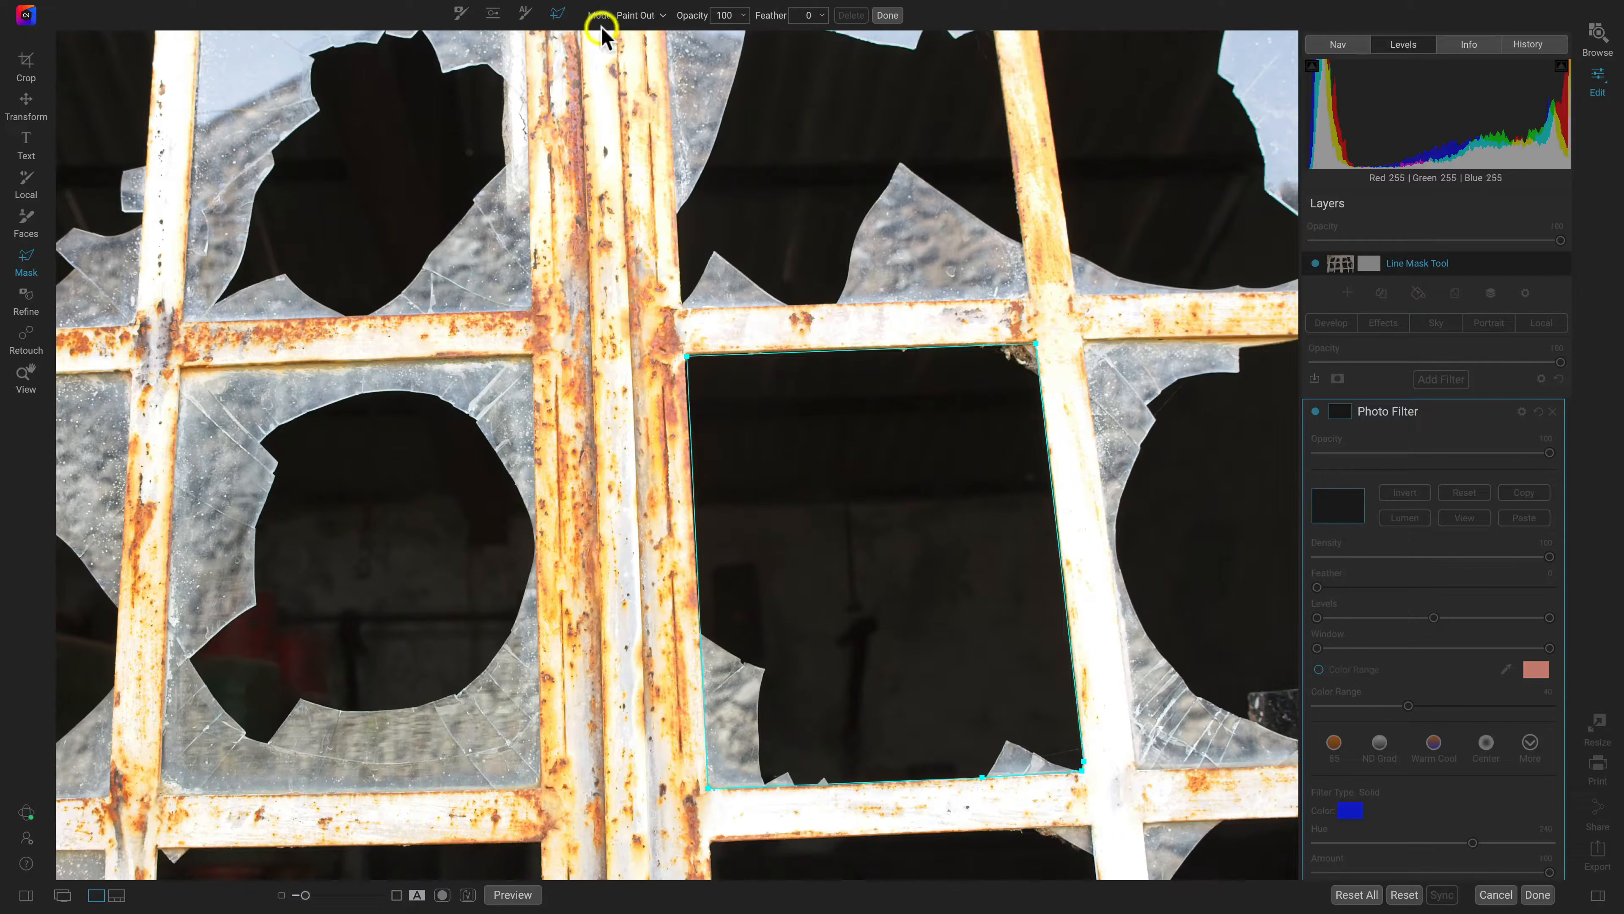
pyautogui.click(661, 15)
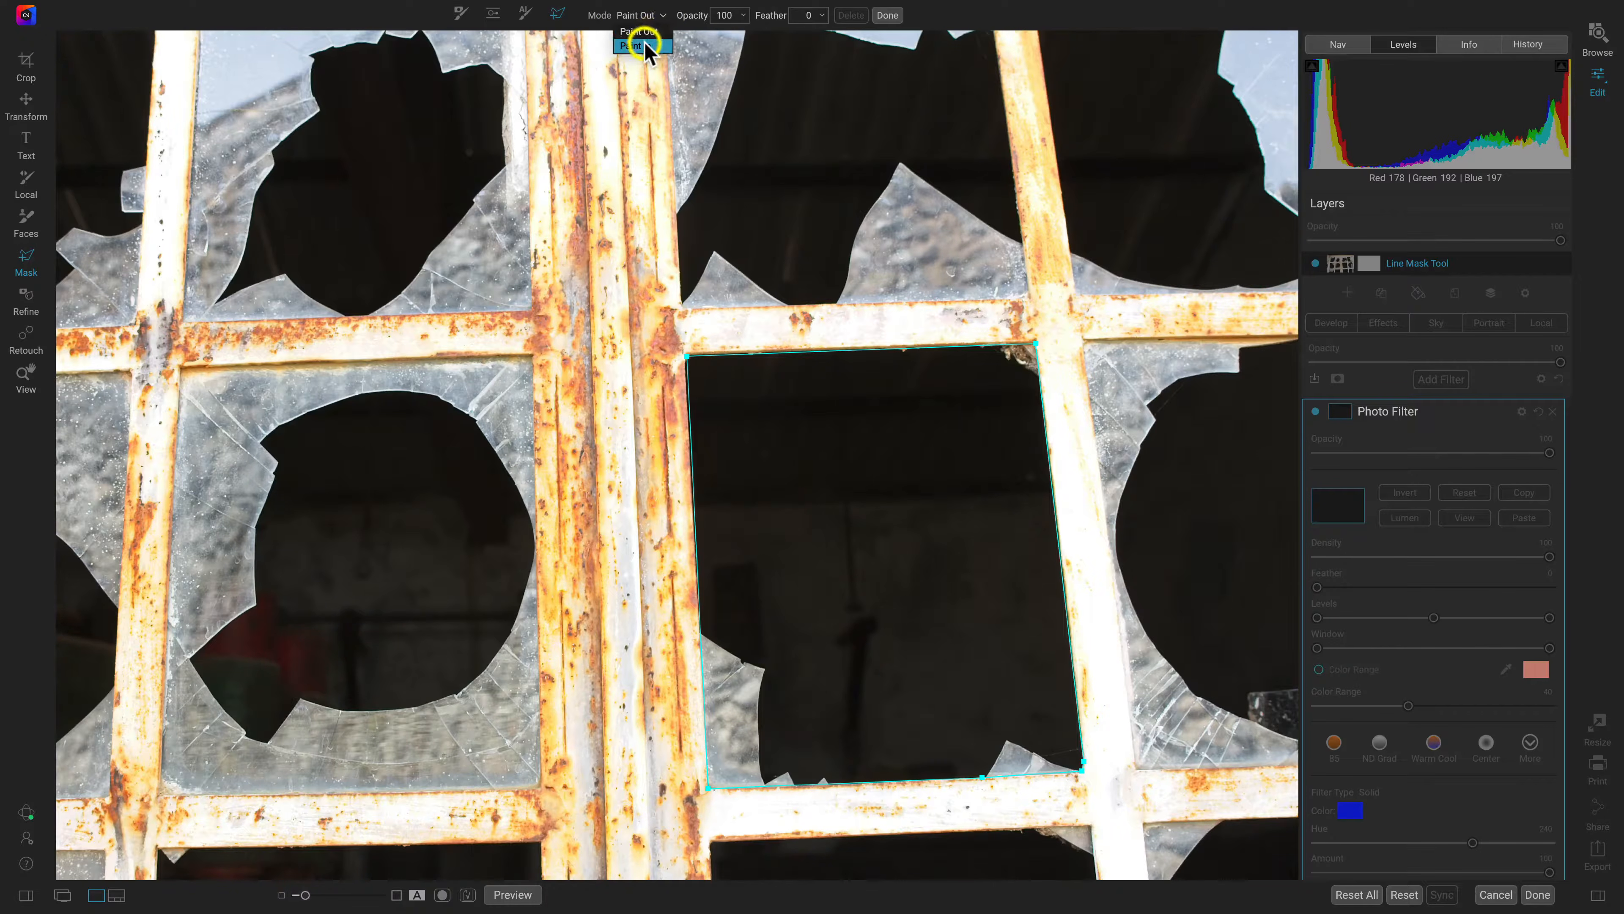
pyautogui.click(636, 17)
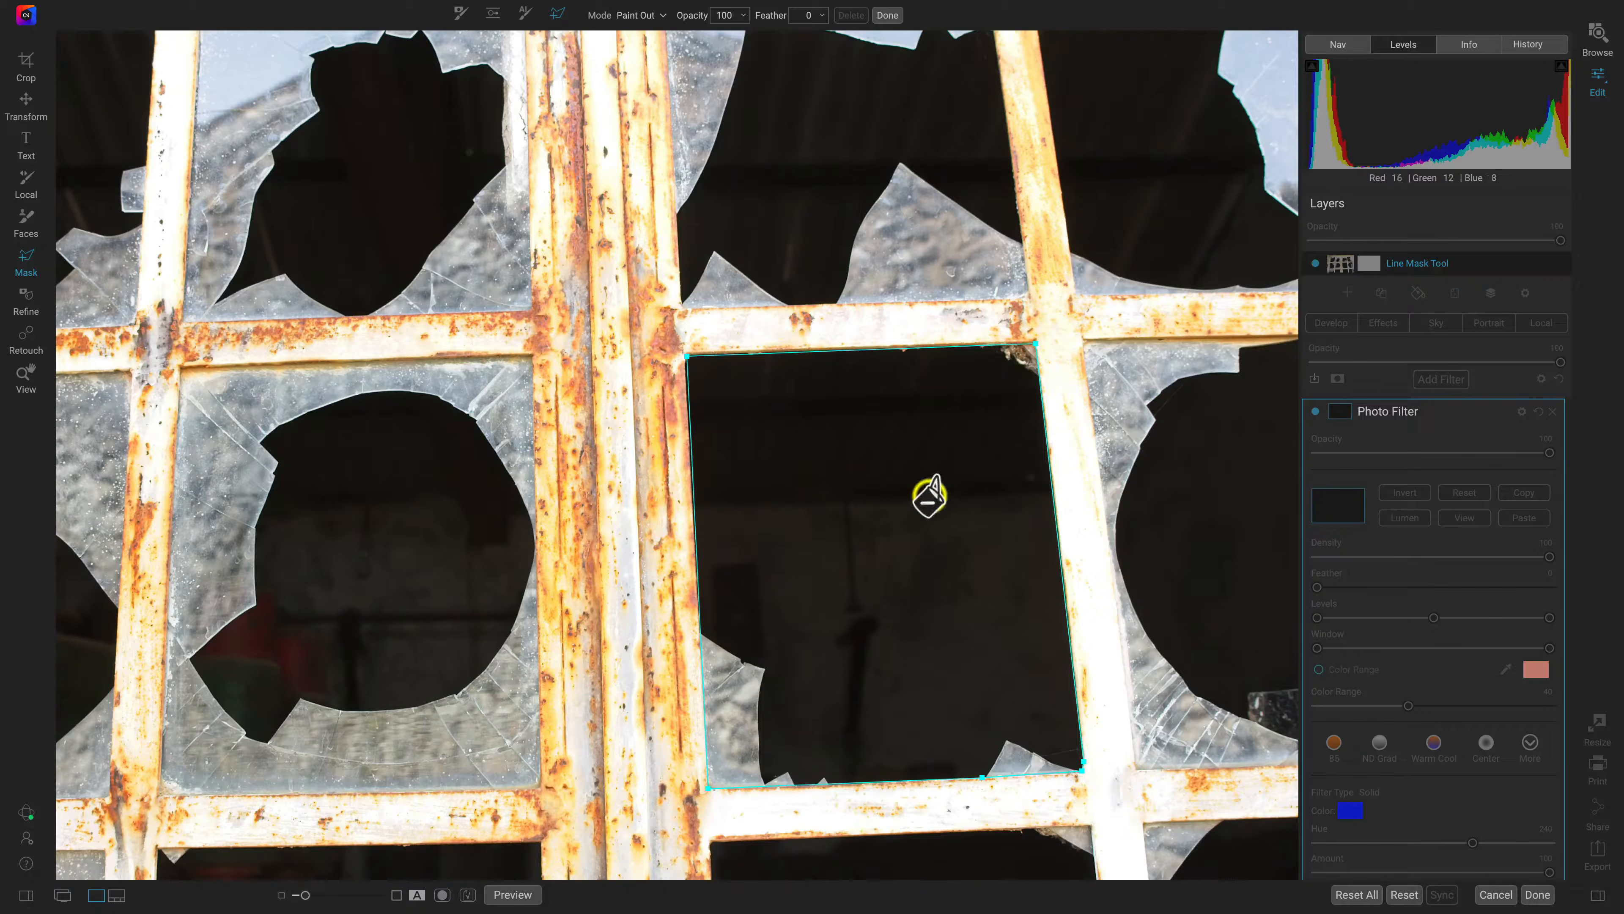
pyautogui.click(655, 18)
pyautogui.click(639, 35)
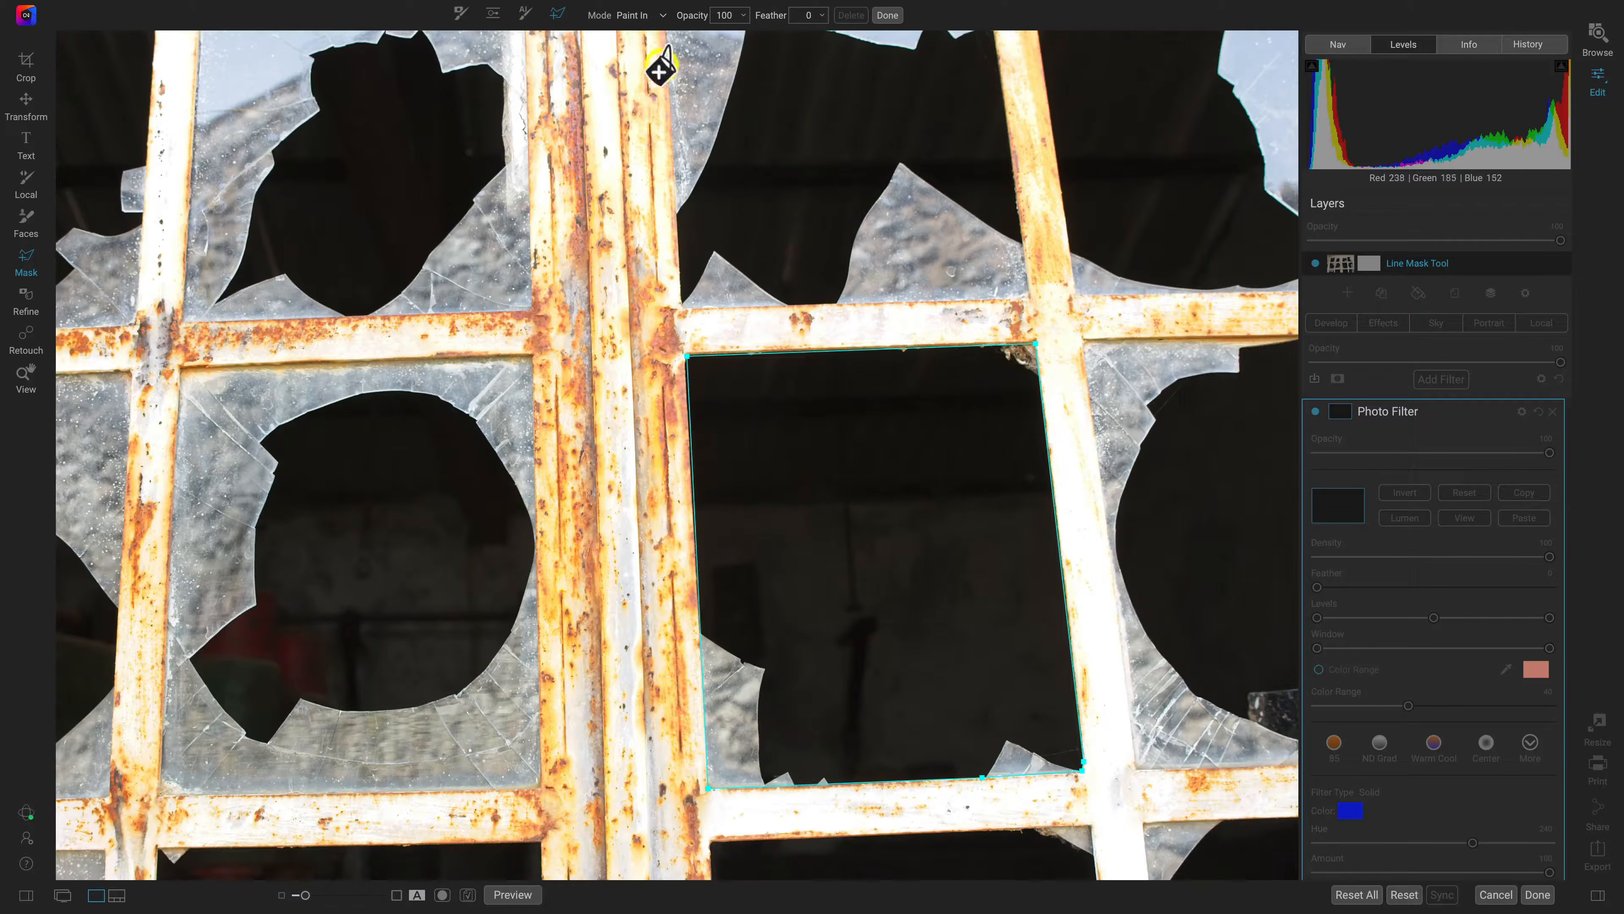
pyautogui.click(655, 15)
pyautogui.click(652, 31)
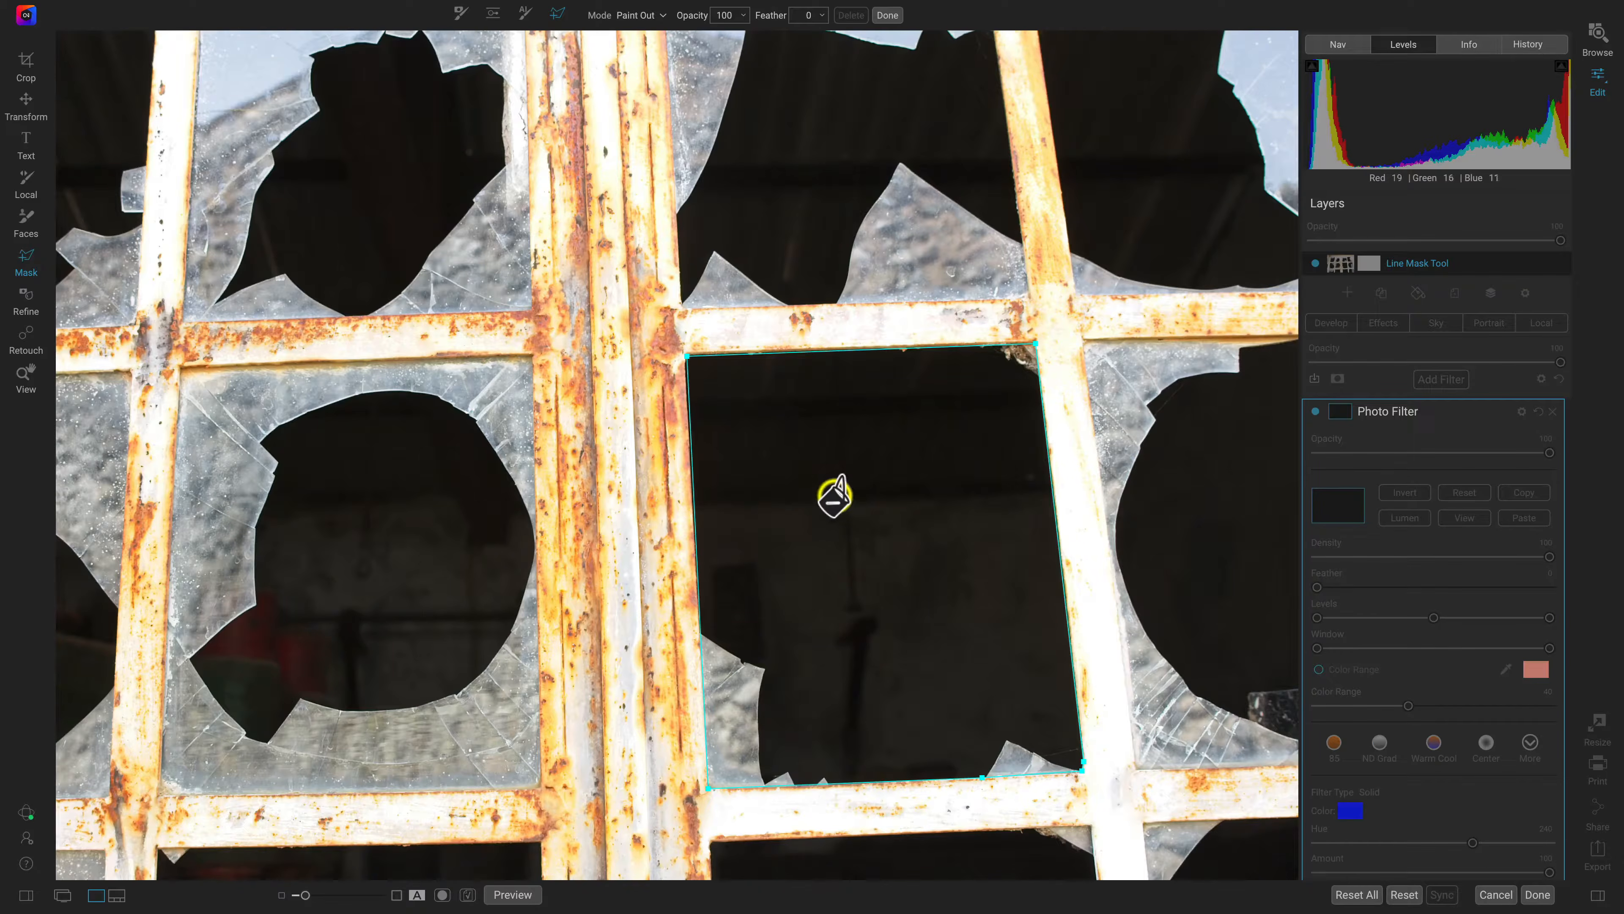
# Set the line mask mode to Paint In and fill the outlined rectangular pane to reveal the filter there
pyautogui.click(645, 15)
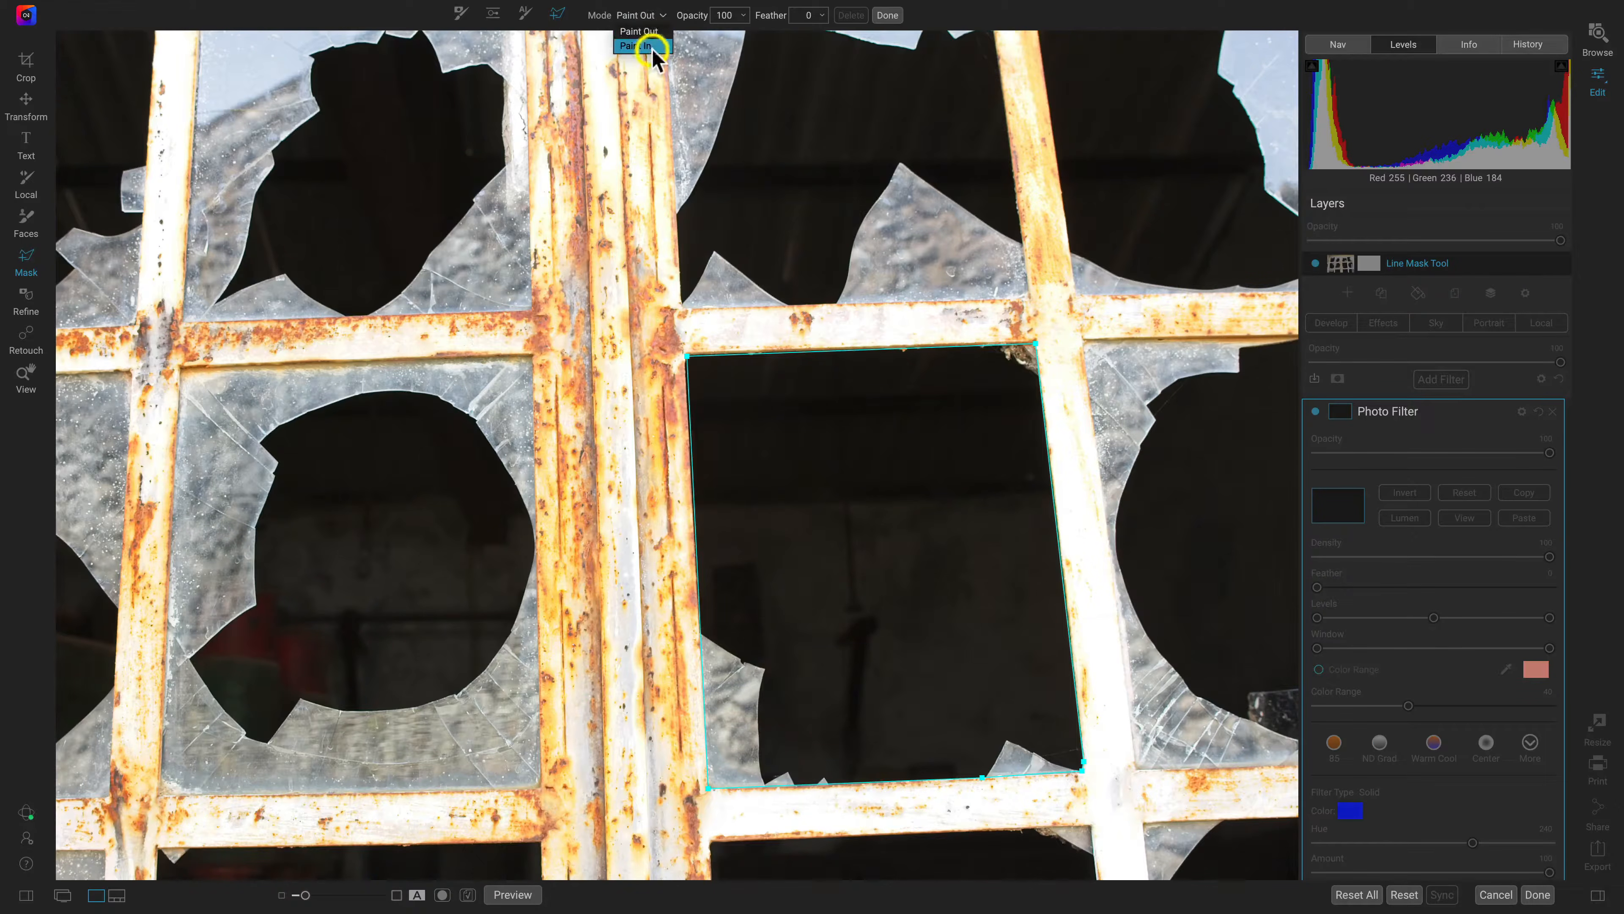
pyautogui.click(644, 46)
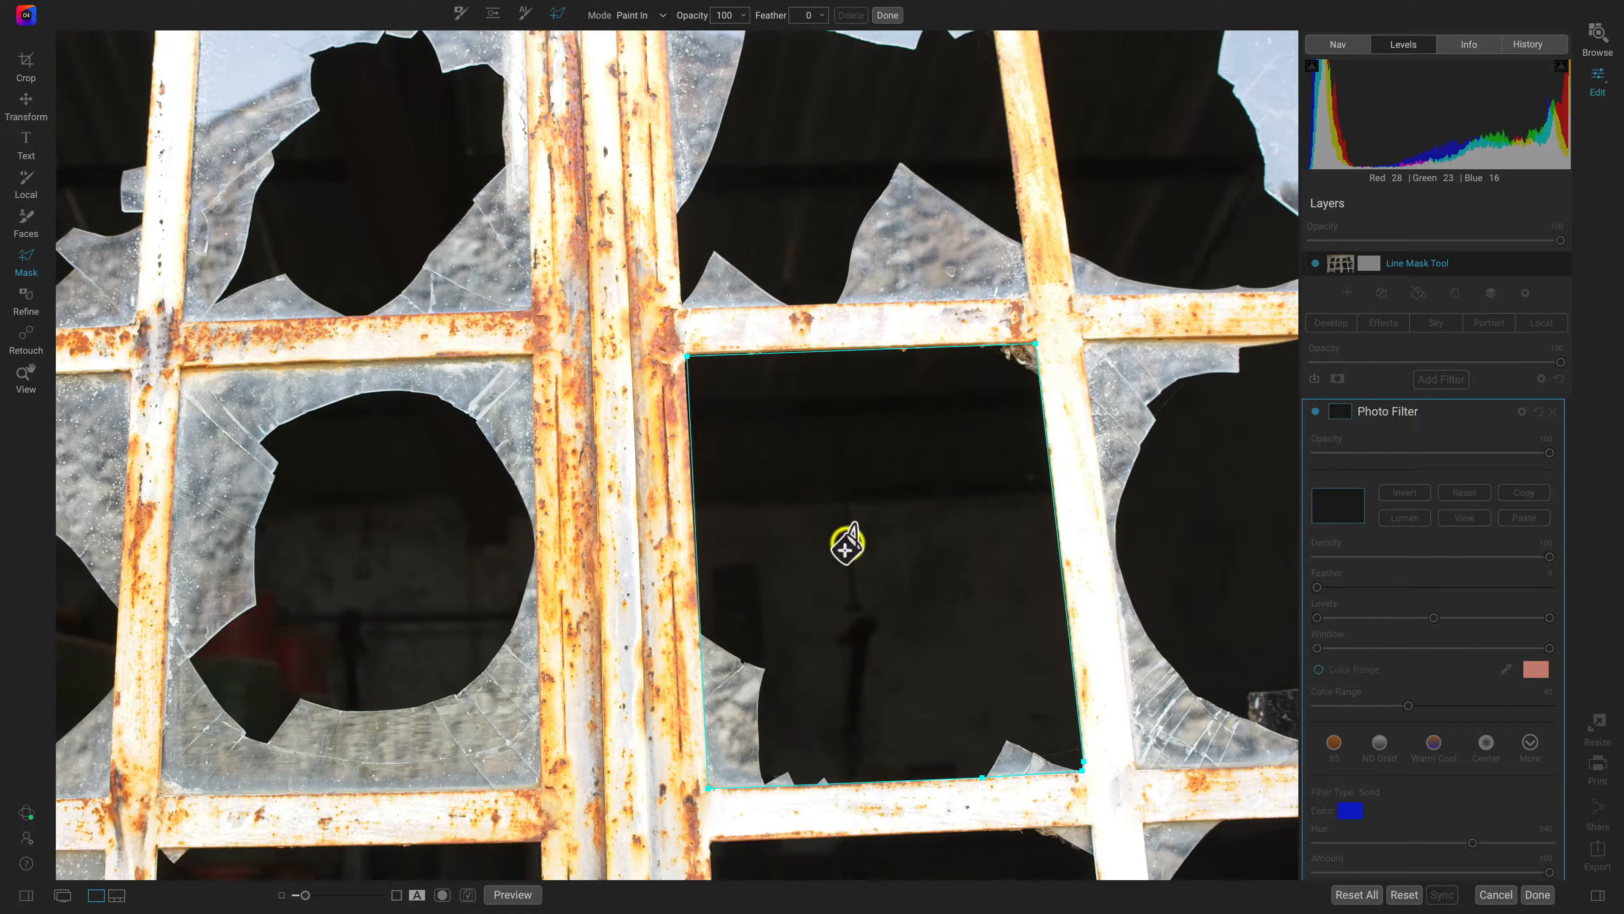
pyautogui.click(883, 574)
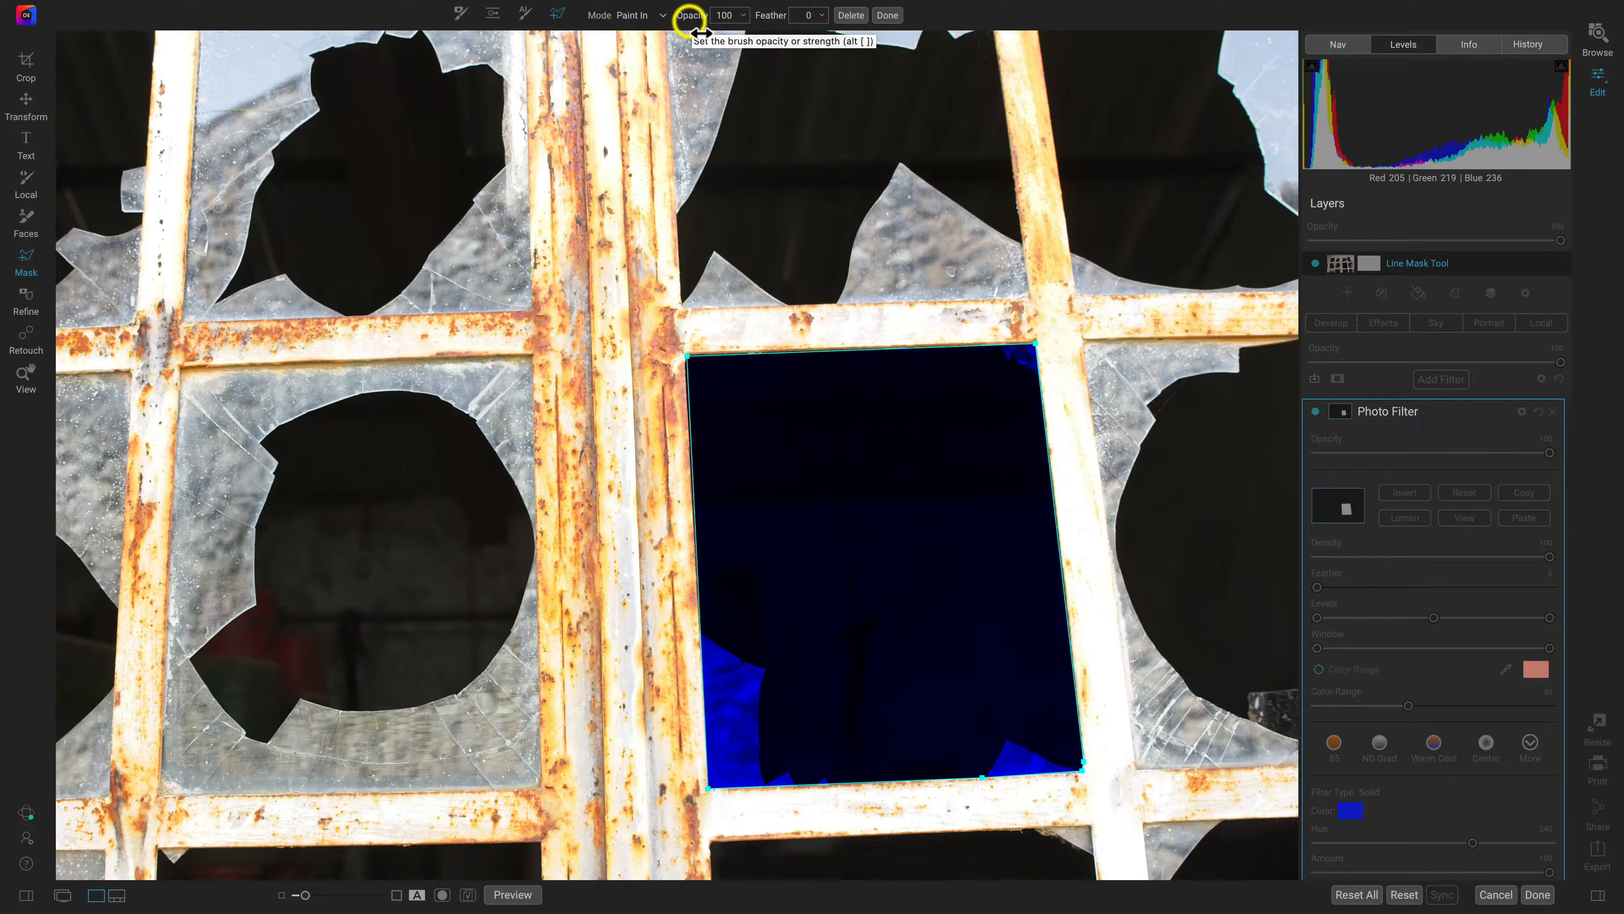
# Try out the opacity and feather settings of the rectangular pane's line mask
pyautogui.moveTo(699, 24)
pyautogui.mouseDown()
pyautogui.moveTo(564, 24)
pyautogui.moveTo(729, 26)
pyautogui.mouseUp()
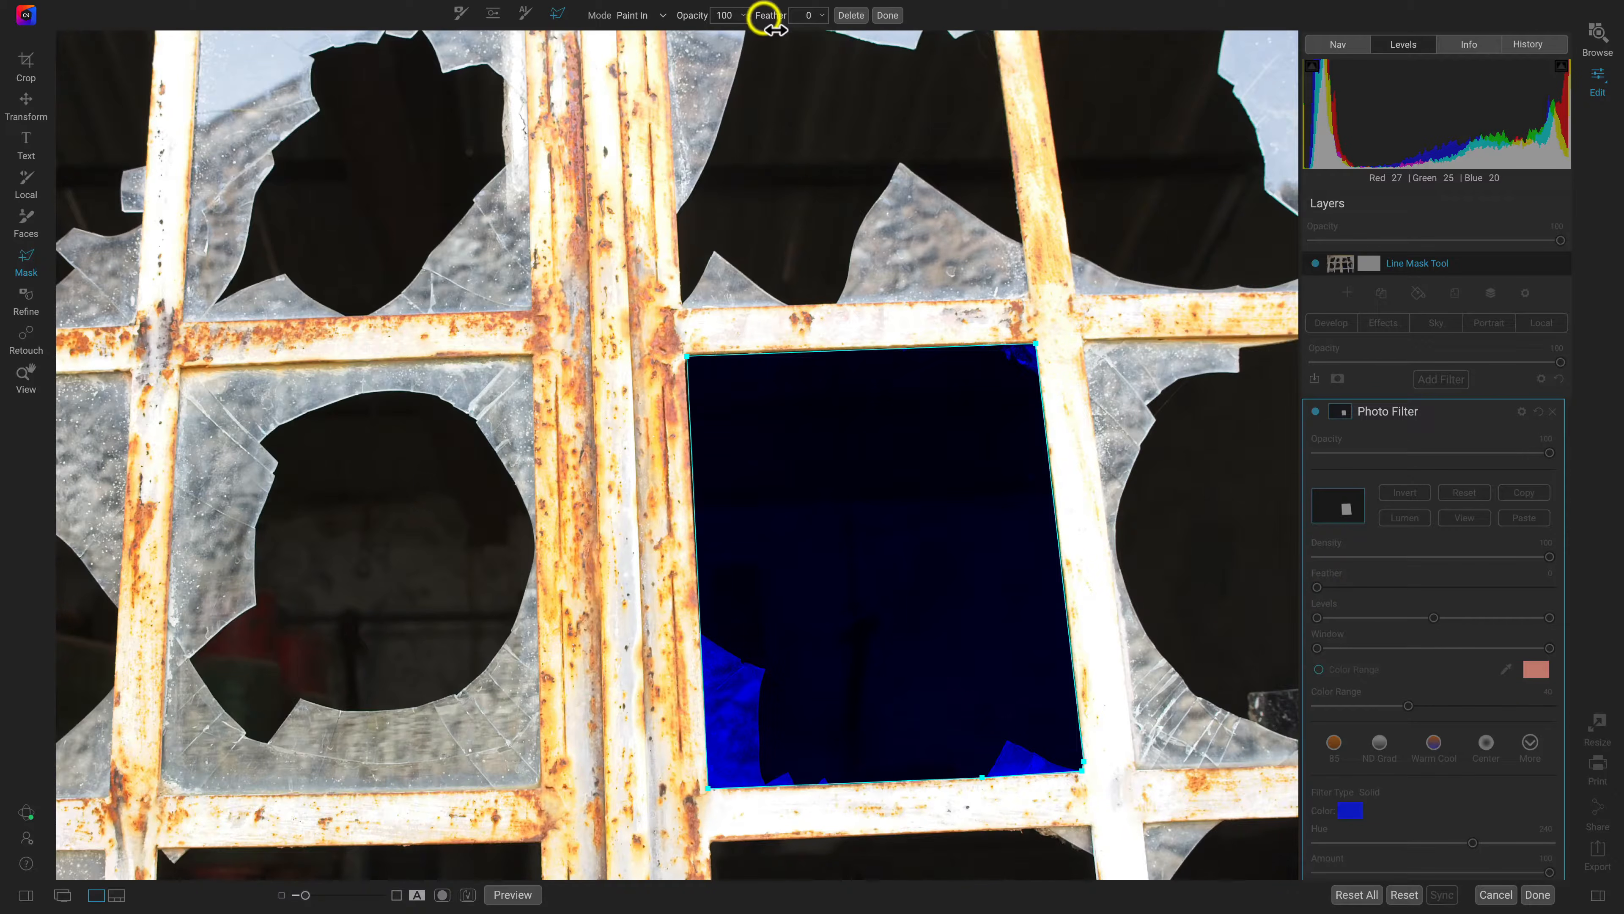
pyautogui.moveTo(775, 29)
pyautogui.mouseDown()
pyautogui.moveTo(992, 74)
pyautogui.moveTo(674, 58)
pyautogui.moveTo(943, 82)
pyautogui.mouseUp()
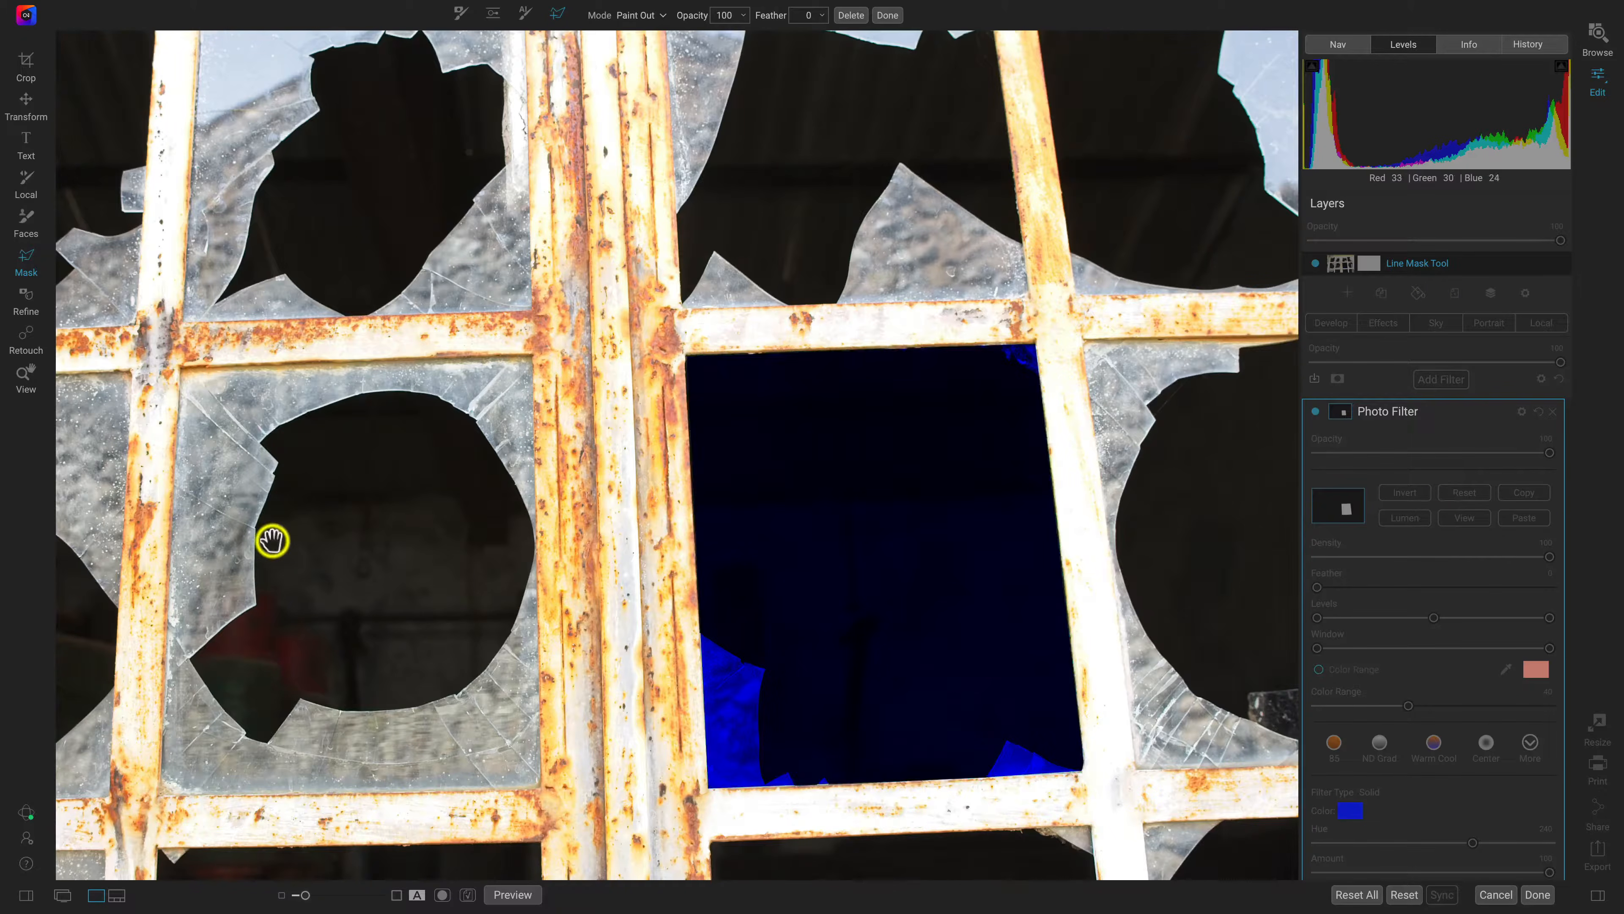
# Start a line mask at the upper-left notch of the round glass hole, curving it along the upper edge to the rightmost point
pyautogui.moveTo(272, 540); pyautogui.dragTo(656, 436)
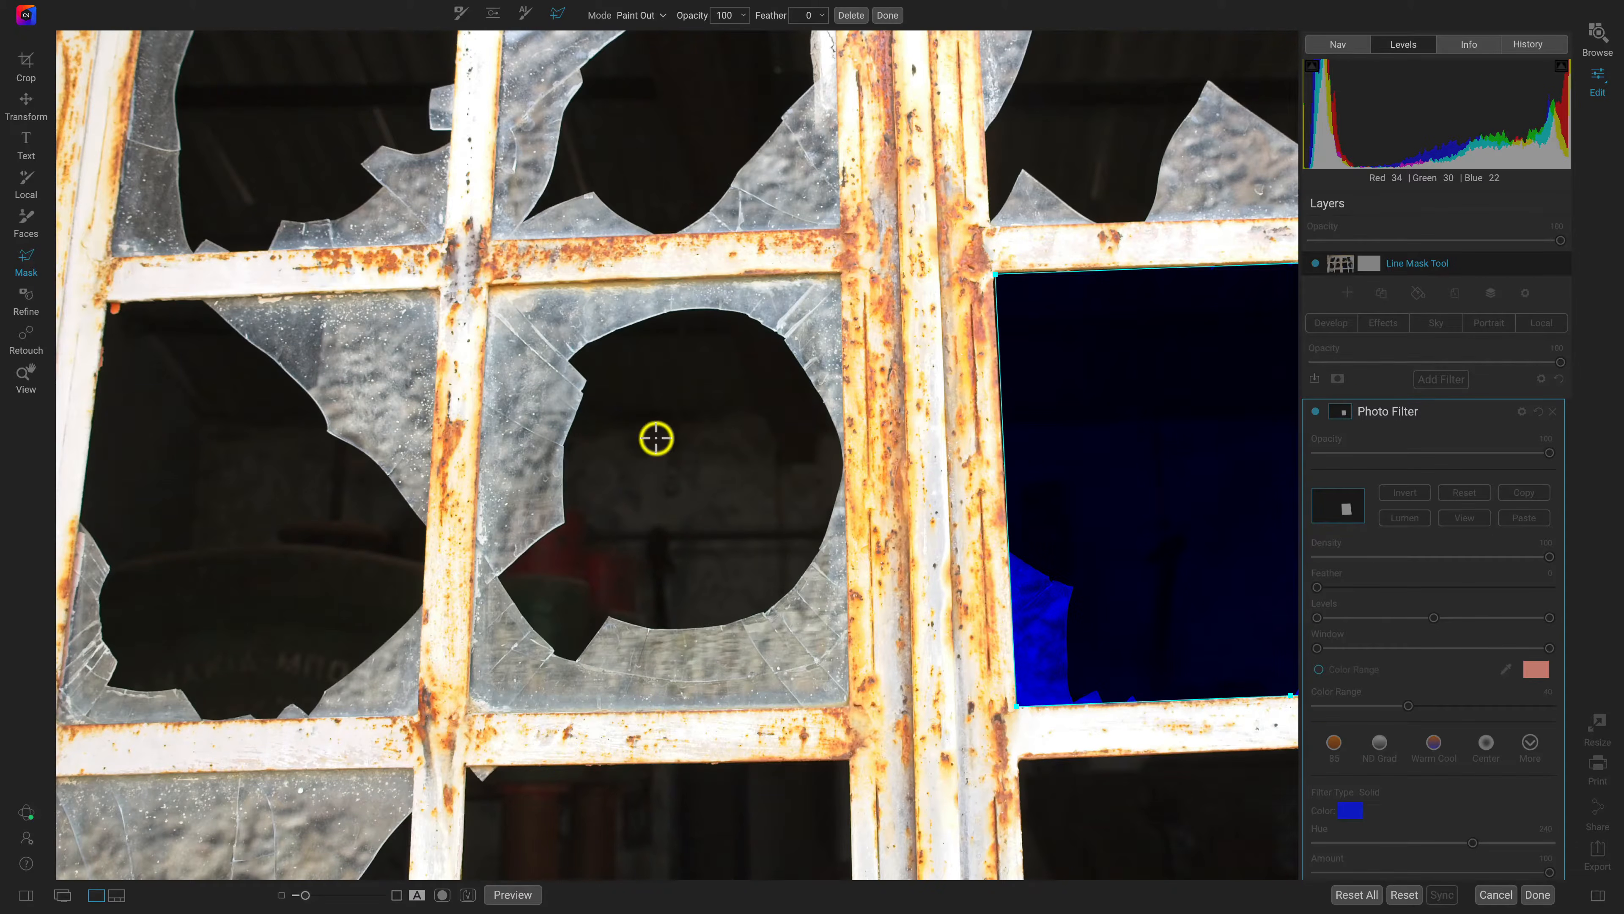
pyautogui.scroll(2, 656, 438)
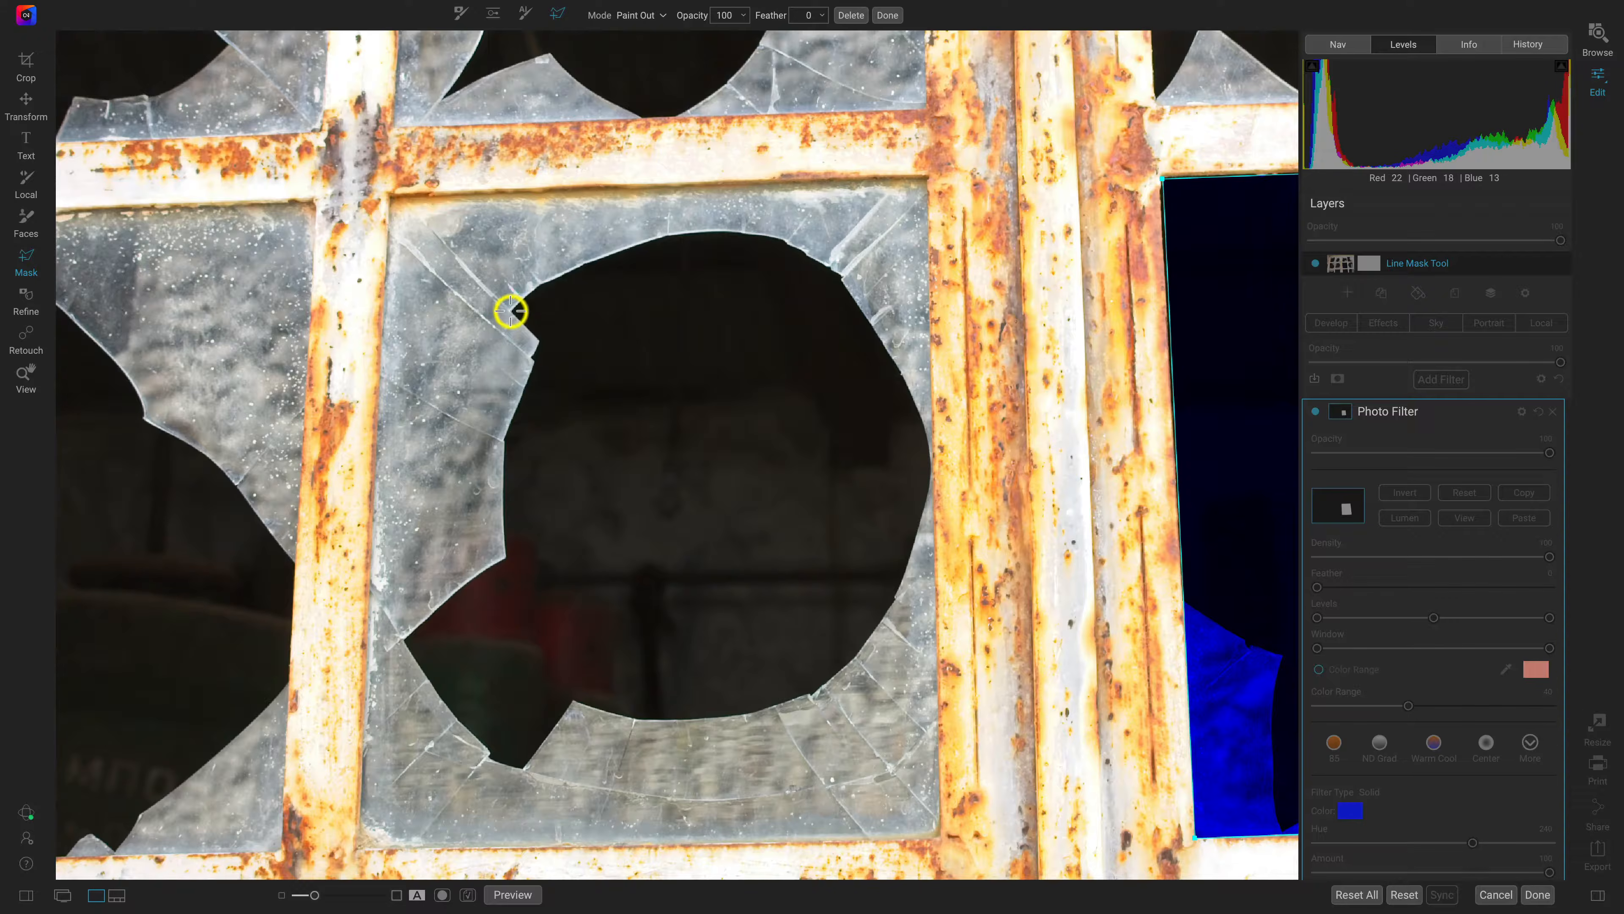
pyautogui.click(511, 311)
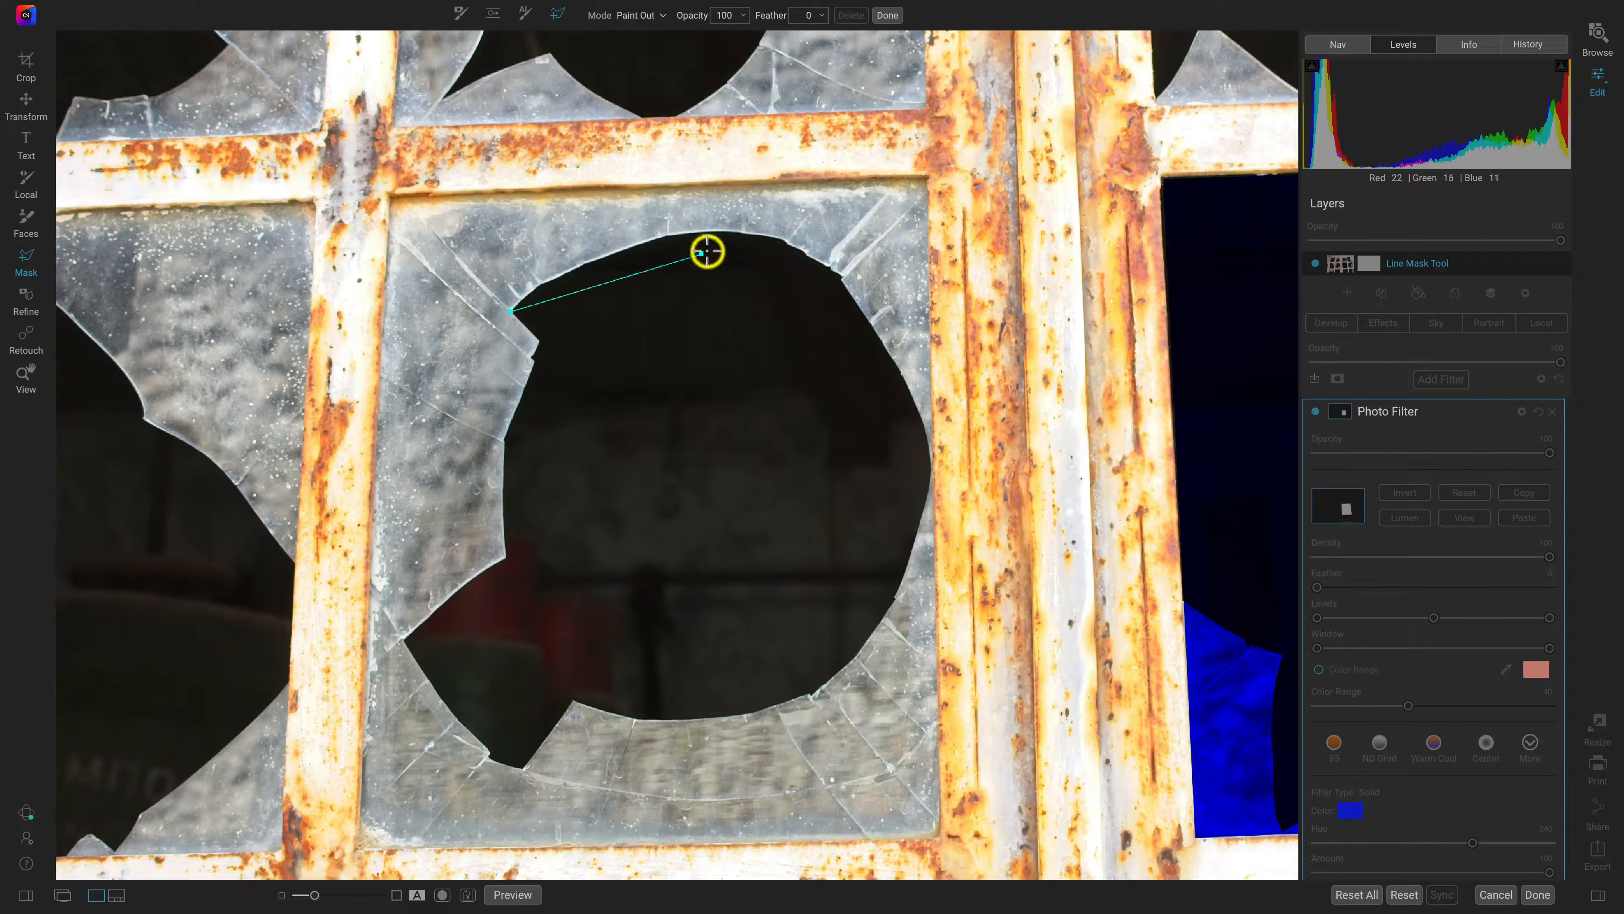
pyautogui.click(742, 233)
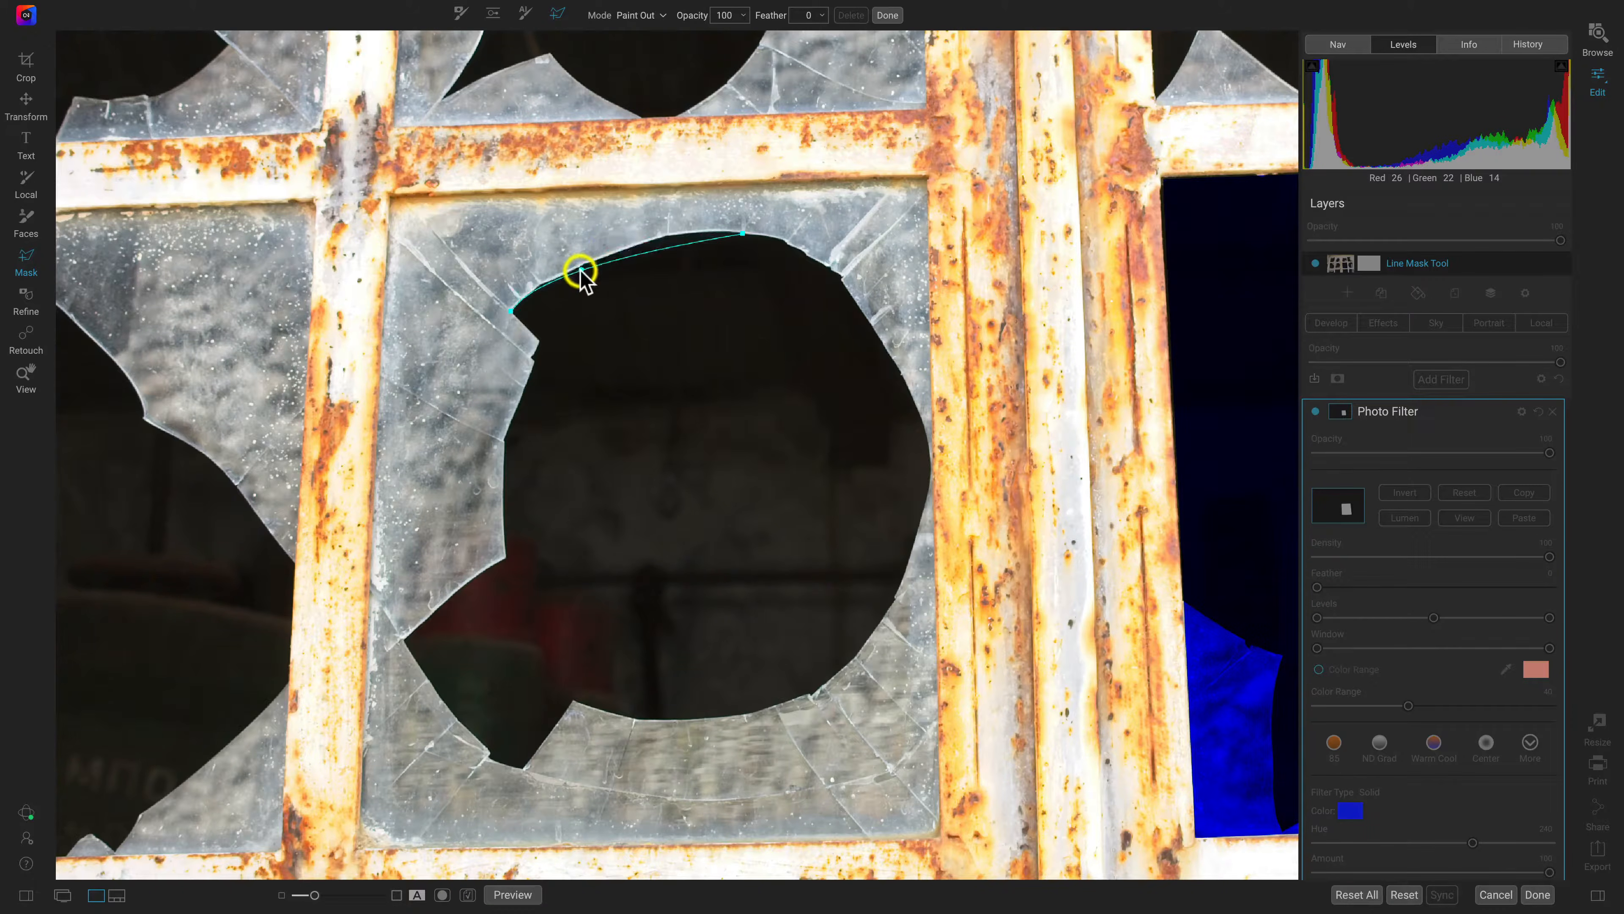
pyautogui.click(631, 249)
pyautogui.moveTo(633, 248)
pyautogui.mouseDown()
pyautogui.moveTo(658, 240)
pyautogui.moveTo(609, 253)
pyautogui.moveTo(630, 246)
pyautogui.mouseUp()
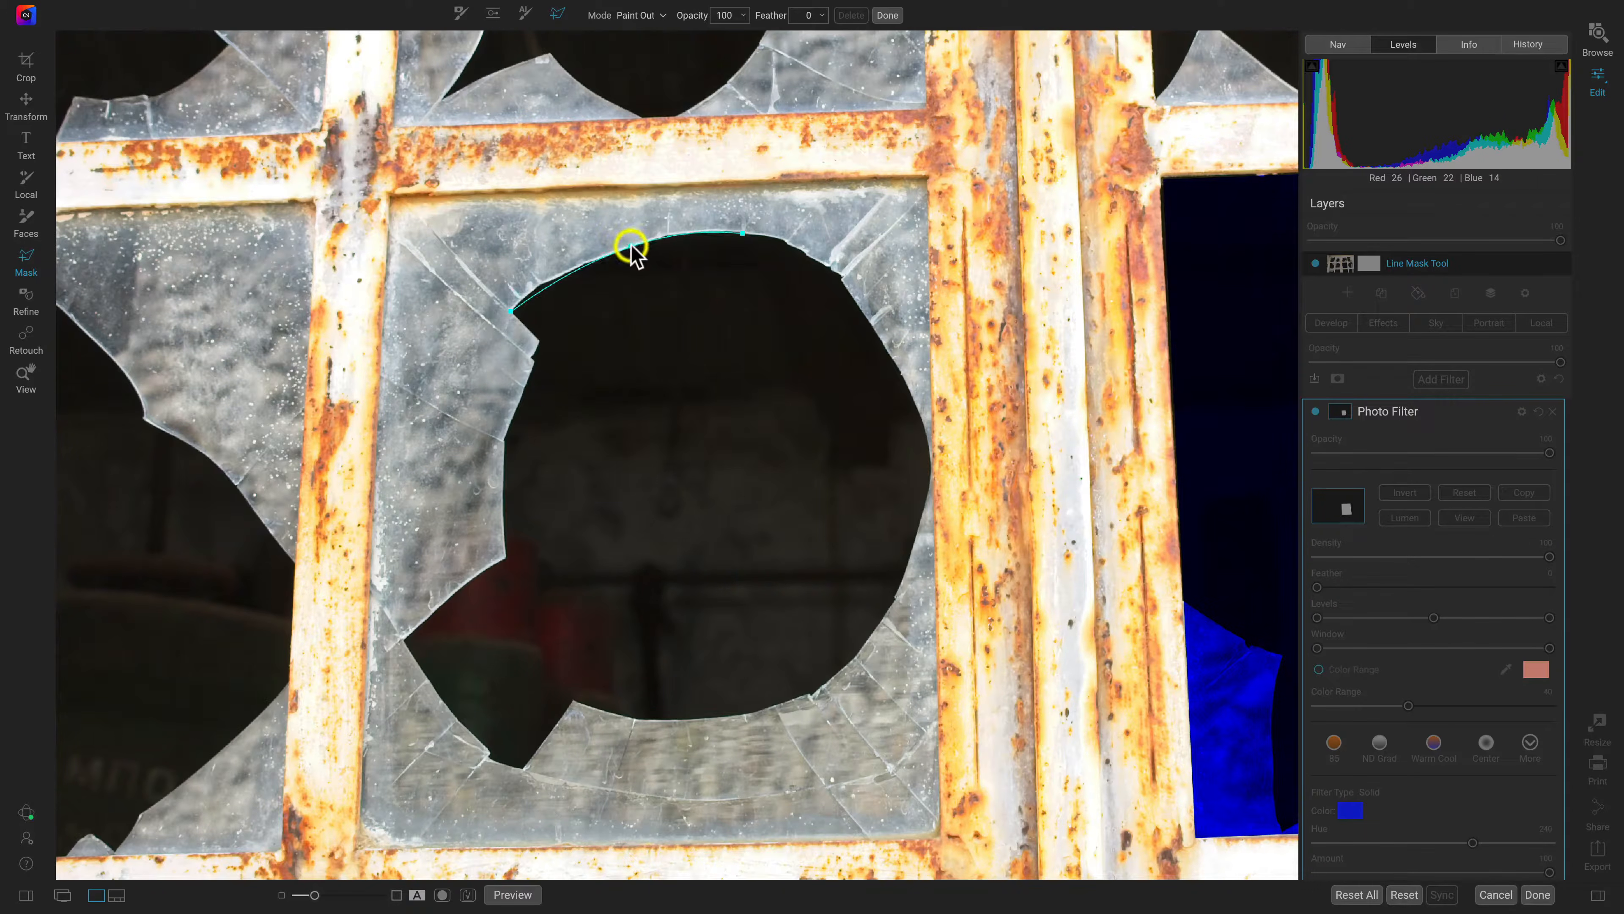
pyautogui.click(843, 277)
pyautogui.moveTo(793, 256); pyautogui.dragTo(785, 241)
pyautogui.moveTo(839, 307); pyautogui.dragTo(843, 286)
pyautogui.click(930, 454)
pyautogui.moveTo(886, 369); pyautogui.dragTo(897, 365)
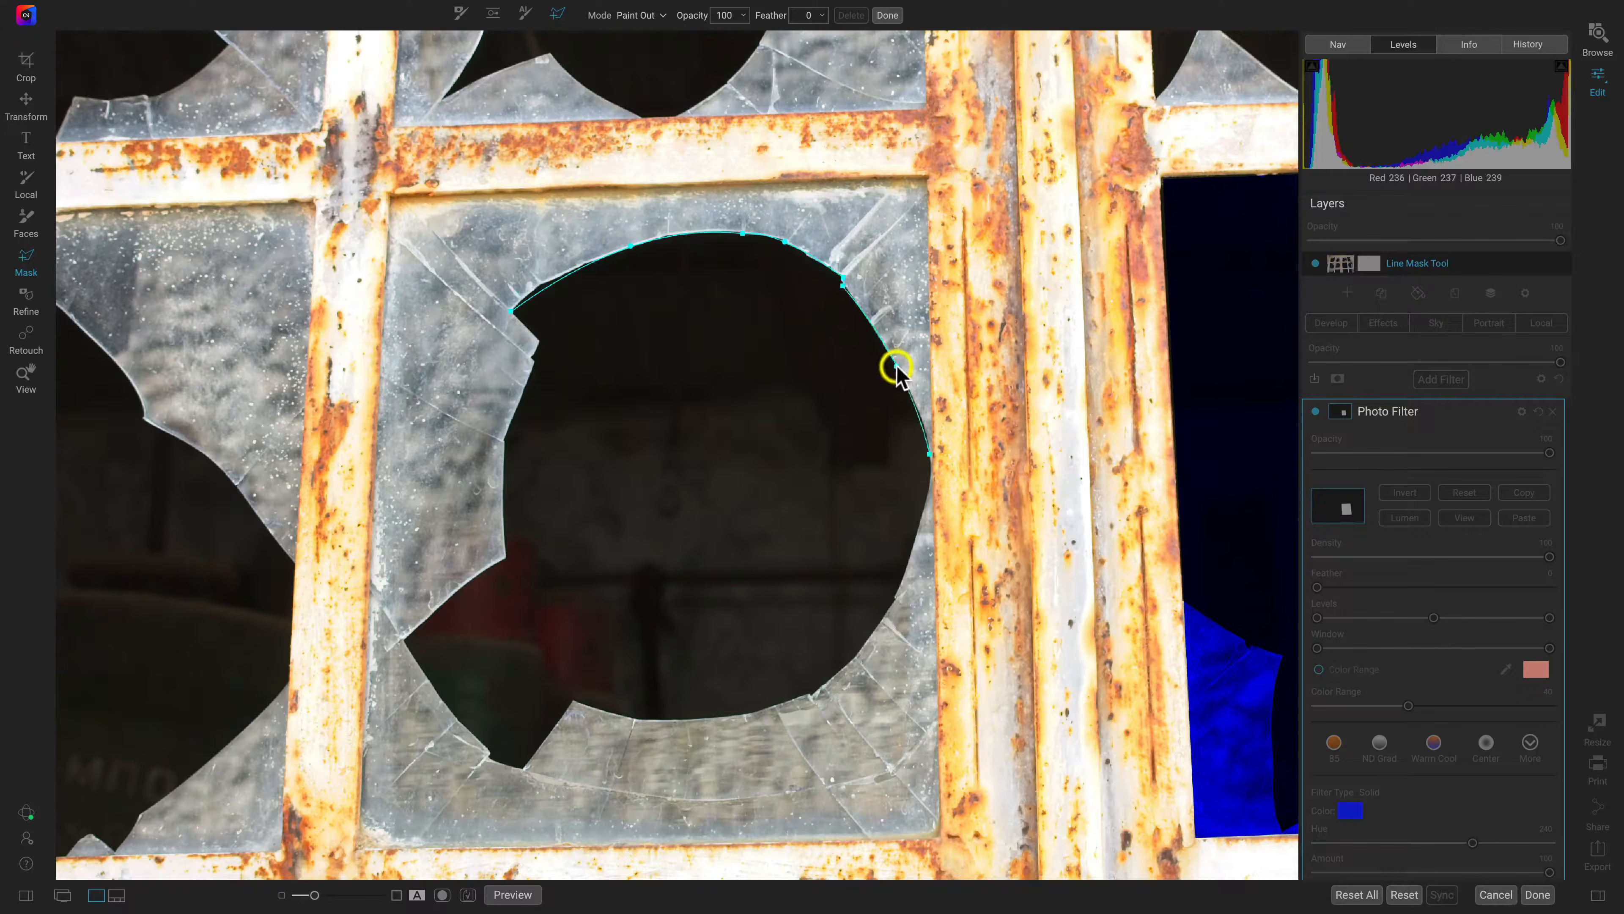
# Continue the line mask with curved segments down the hole's right side and along its lower edge to the lower-left corner
pyautogui.click(896, 599)
pyautogui.moveTo(912, 526); pyautogui.dragTo(917, 527)
pyautogui.click(809, 695)
pyautogui.moveTo(852, 646); pyautogui.dragTo(851, 659)
pyautogui.click(580, 695)
pyautogui.moveTo(580, 695); pyautogui.dragTo(573, 700)
pyautogui.moveTo(687, 699); pyautogui.dragTo(676, 721)
# Trace the pointed lower-left extension of the glass hole with line mask points, bending the segments to follow the broken edge
pyautogui.click(522, 769)
pyautogui.click(488, 756)
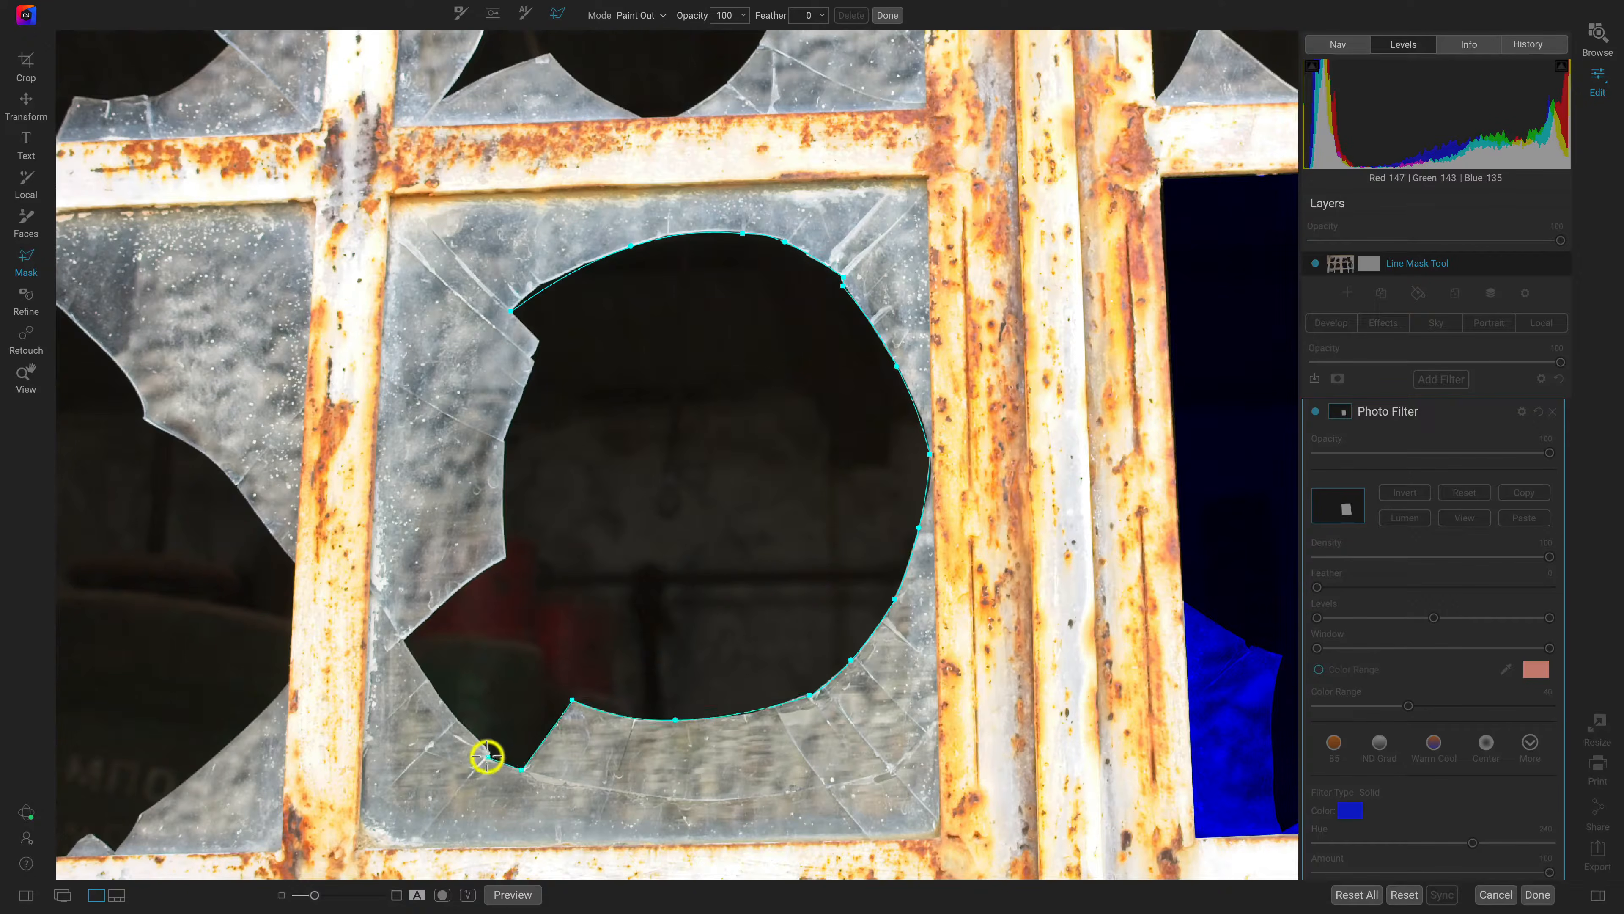
pyautogui.moveTo(484, 748); pyautogui.dragTo(487, 758)
pyautogui.click(493, 749)
pyautogui.click(404, 639)
pyautogui.moveTo(448, 694); pyautogui.dragTo(442, 701)
pyautogui.click(504, 557)
pyautogui.moveTo(456, 598); pyautogui.dragTo(461, 587)
# Trace the hole's left edge up around the small notch and close the line mask at its starting point
pyautogui.click(504, 442)
pyautogui.moveTo(505, 501); pyautogui.dragTo(502, 502)
pyautogui.click(535, 362)
pyautogui.click(531, 352)
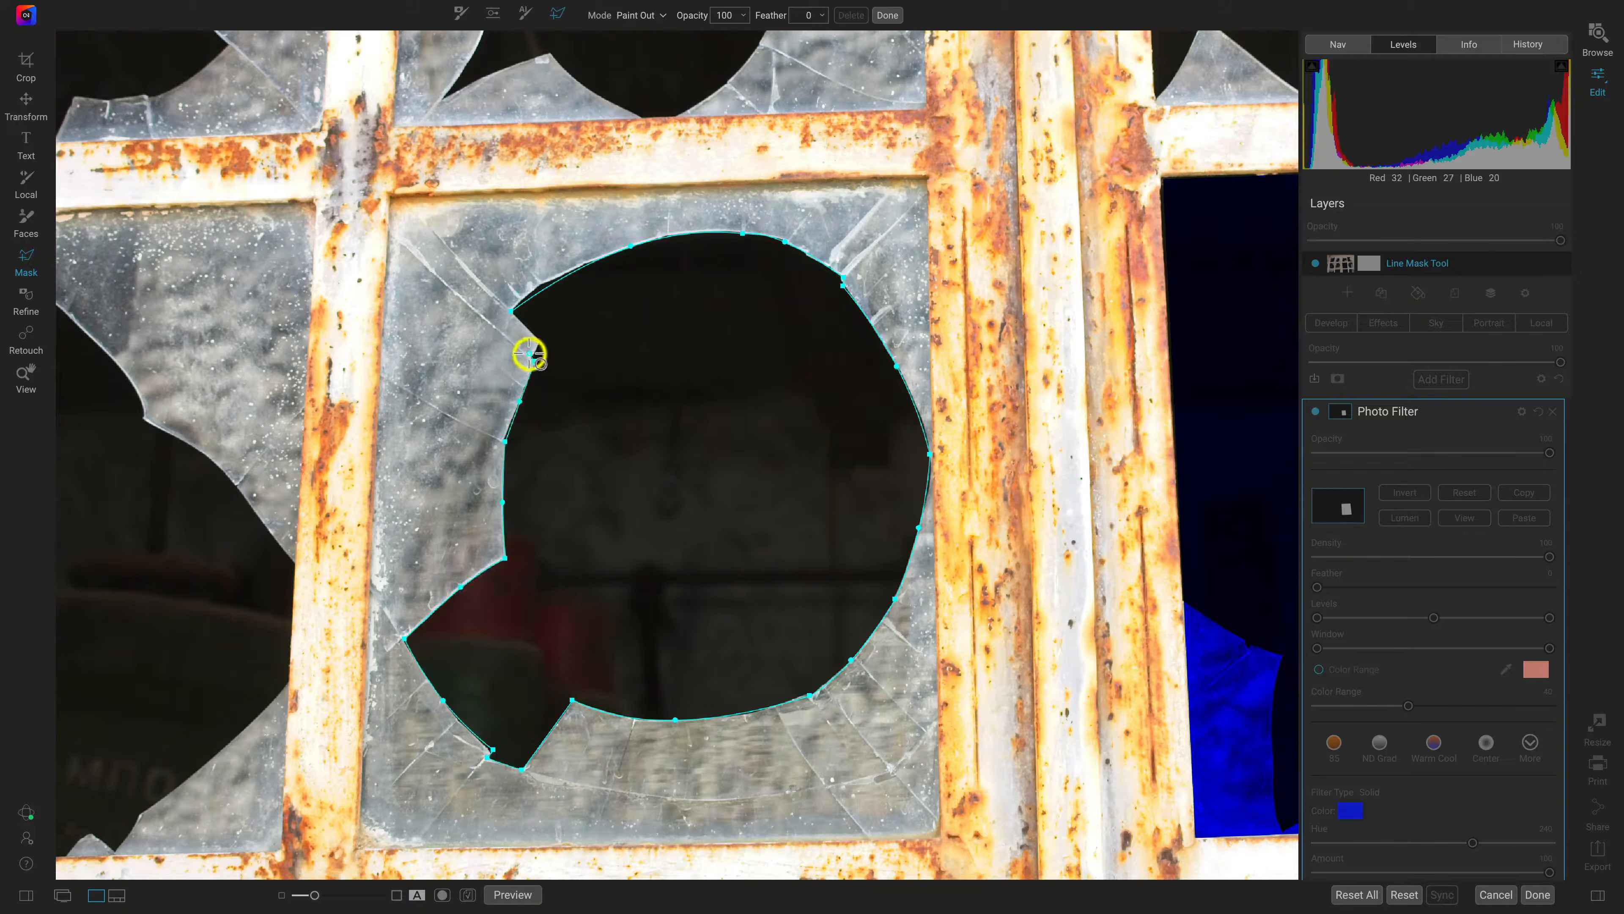
pyautogui.click(538, 341)
pyautogui.click(507, 311)
pyautogui.click(511, 310)
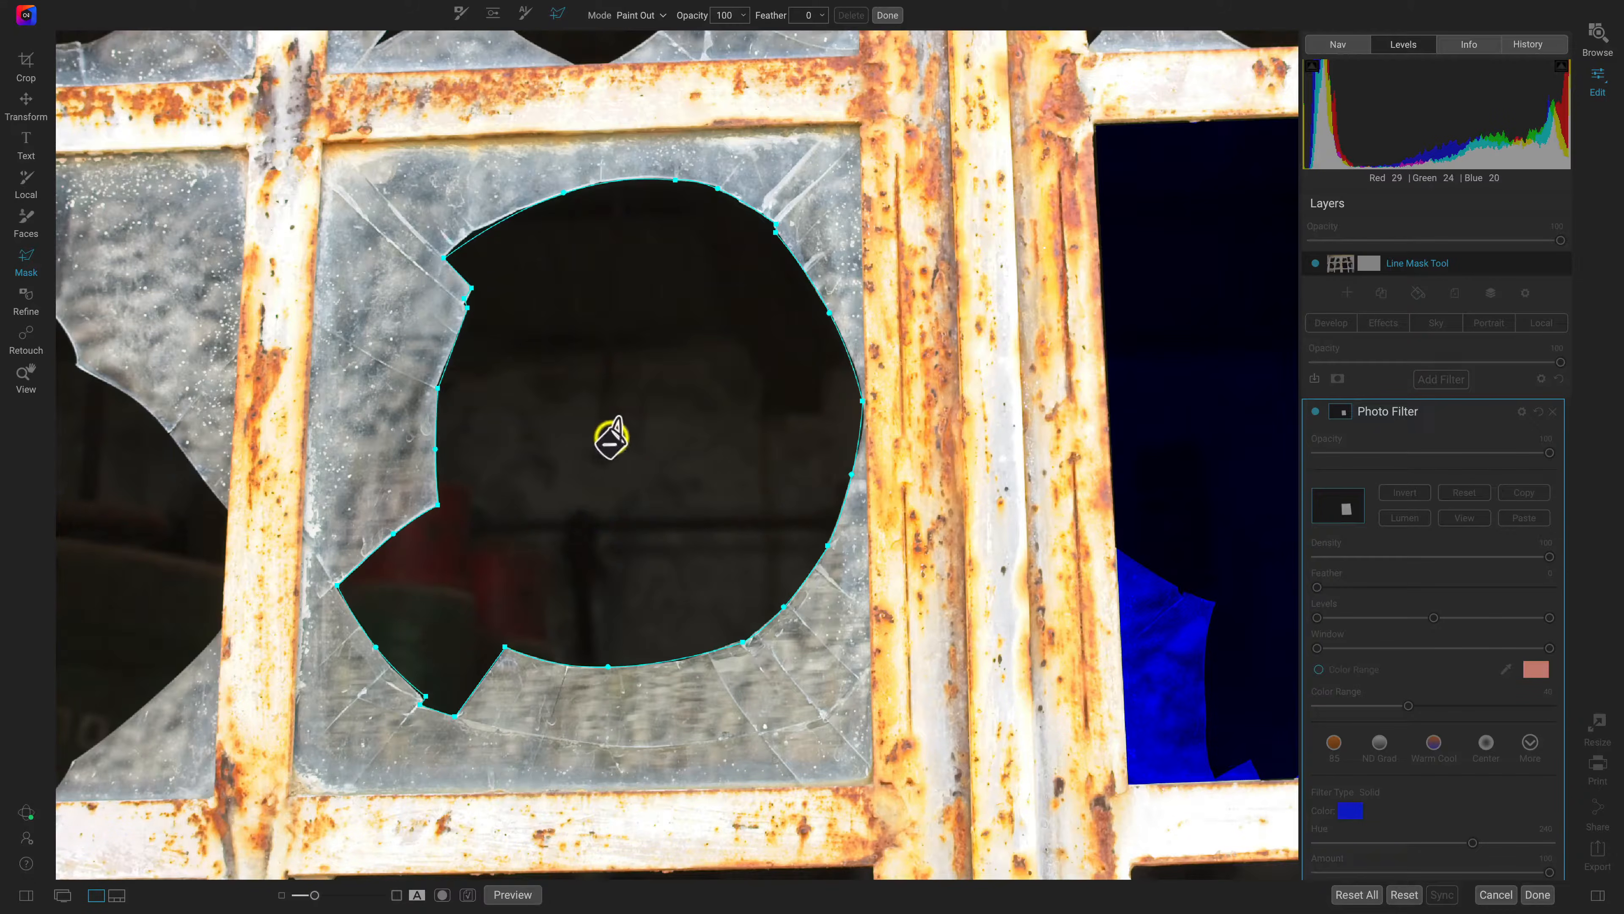
# Set the mode to Paint In and fill the outlined round glass hole with the filter effect
pyautogui.click(649, 16)
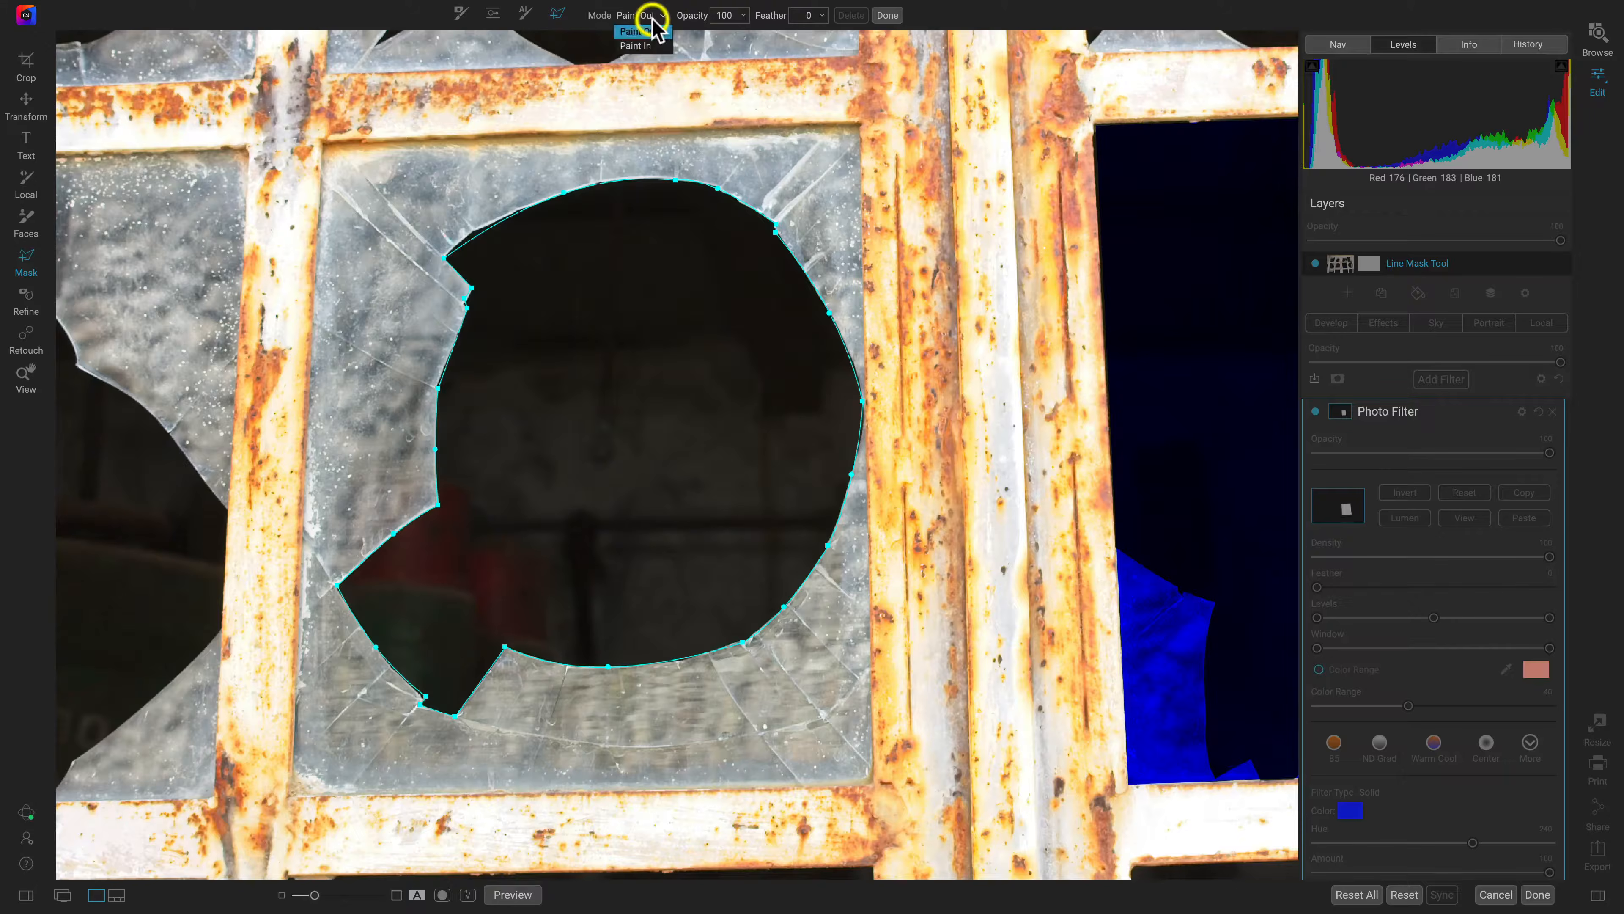
pyautogui.click(636, 46)
pyautogui.click(614, 420)
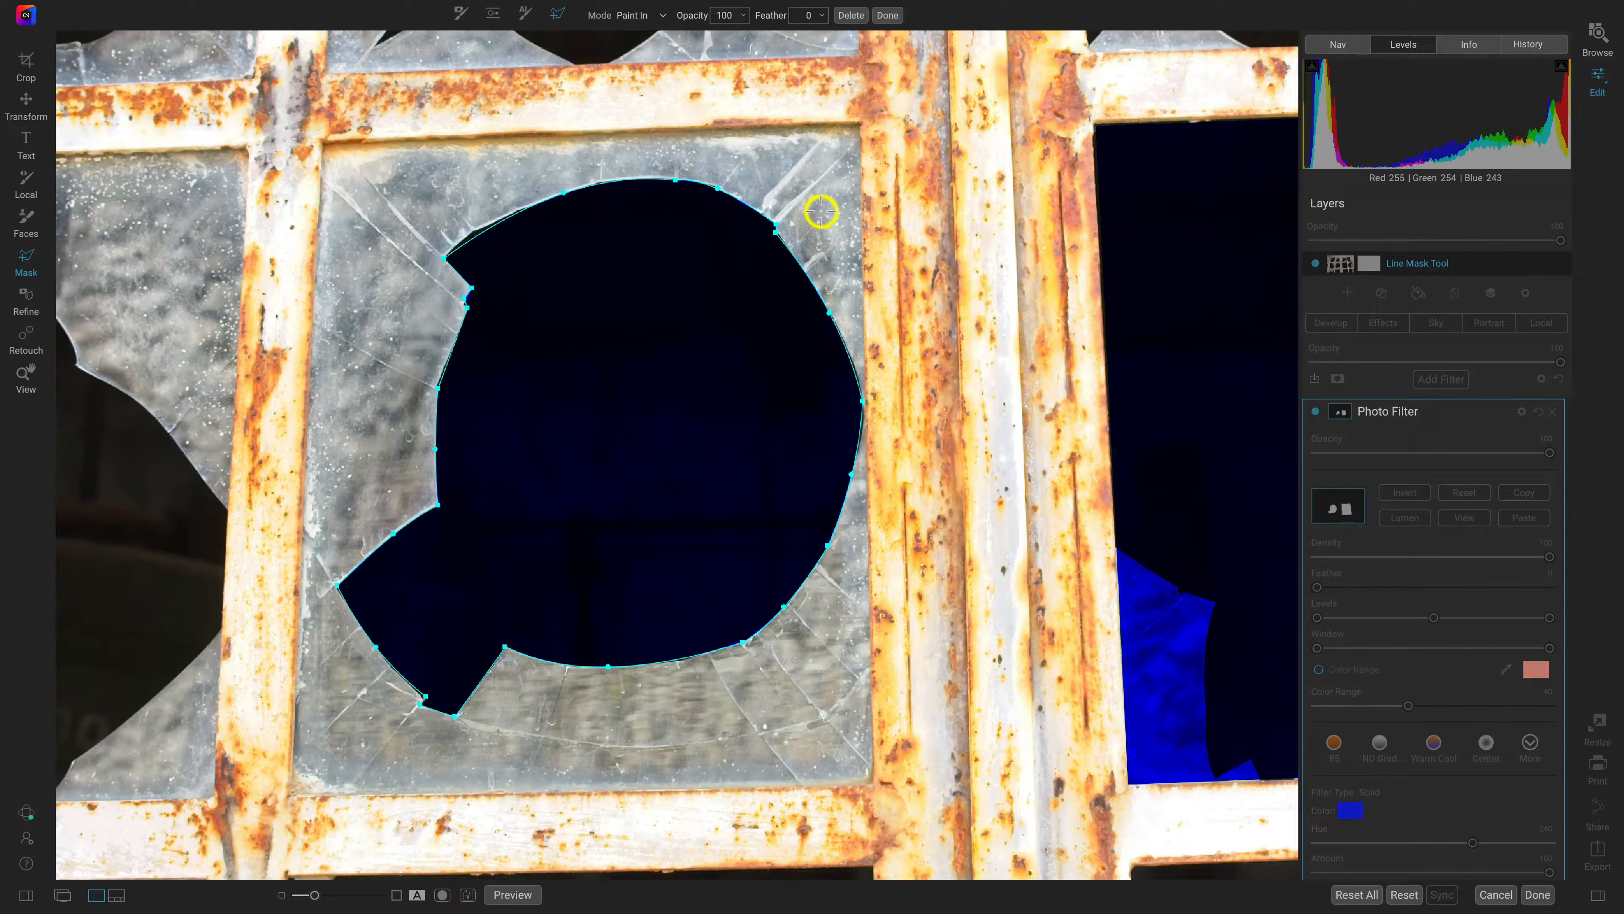
# Add a point on the upper edge of the rectangular pane's line mask and slide it toward the edge's middle
pyautogui.moveTo(1102, 290); pyautogui.dragTo(383, 326)
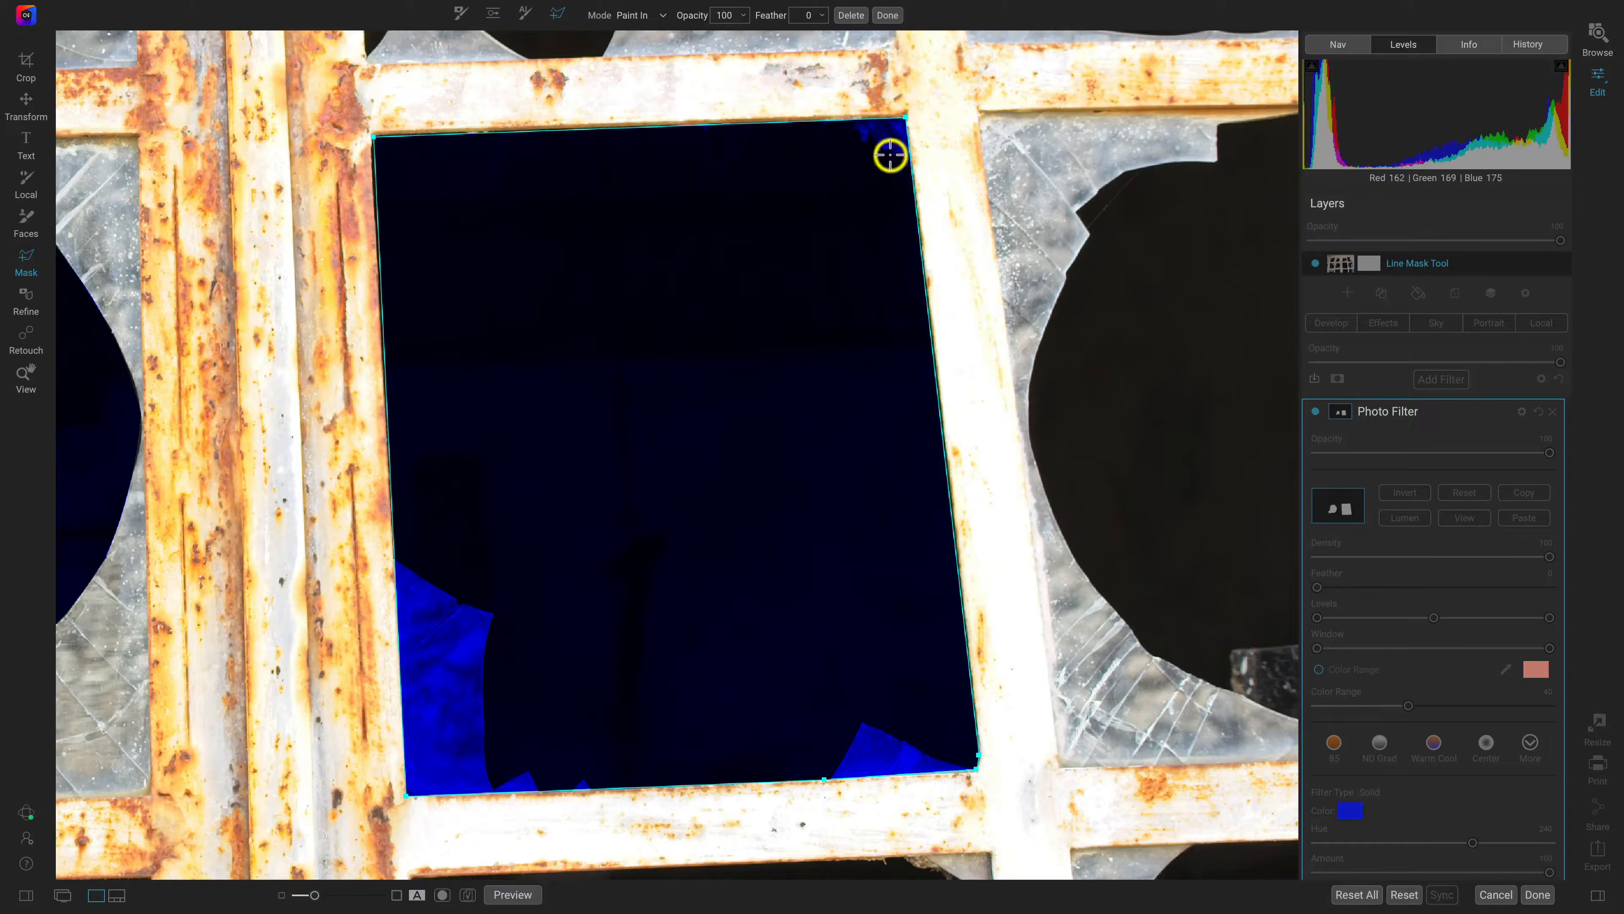
pyautogui.moveTo(905, 119)
pyautogui.mouseDown()
pyautogui.moveTo(834, 163)
pyautogui.moveTo(907, 118)
pyautogui.mouseUp()
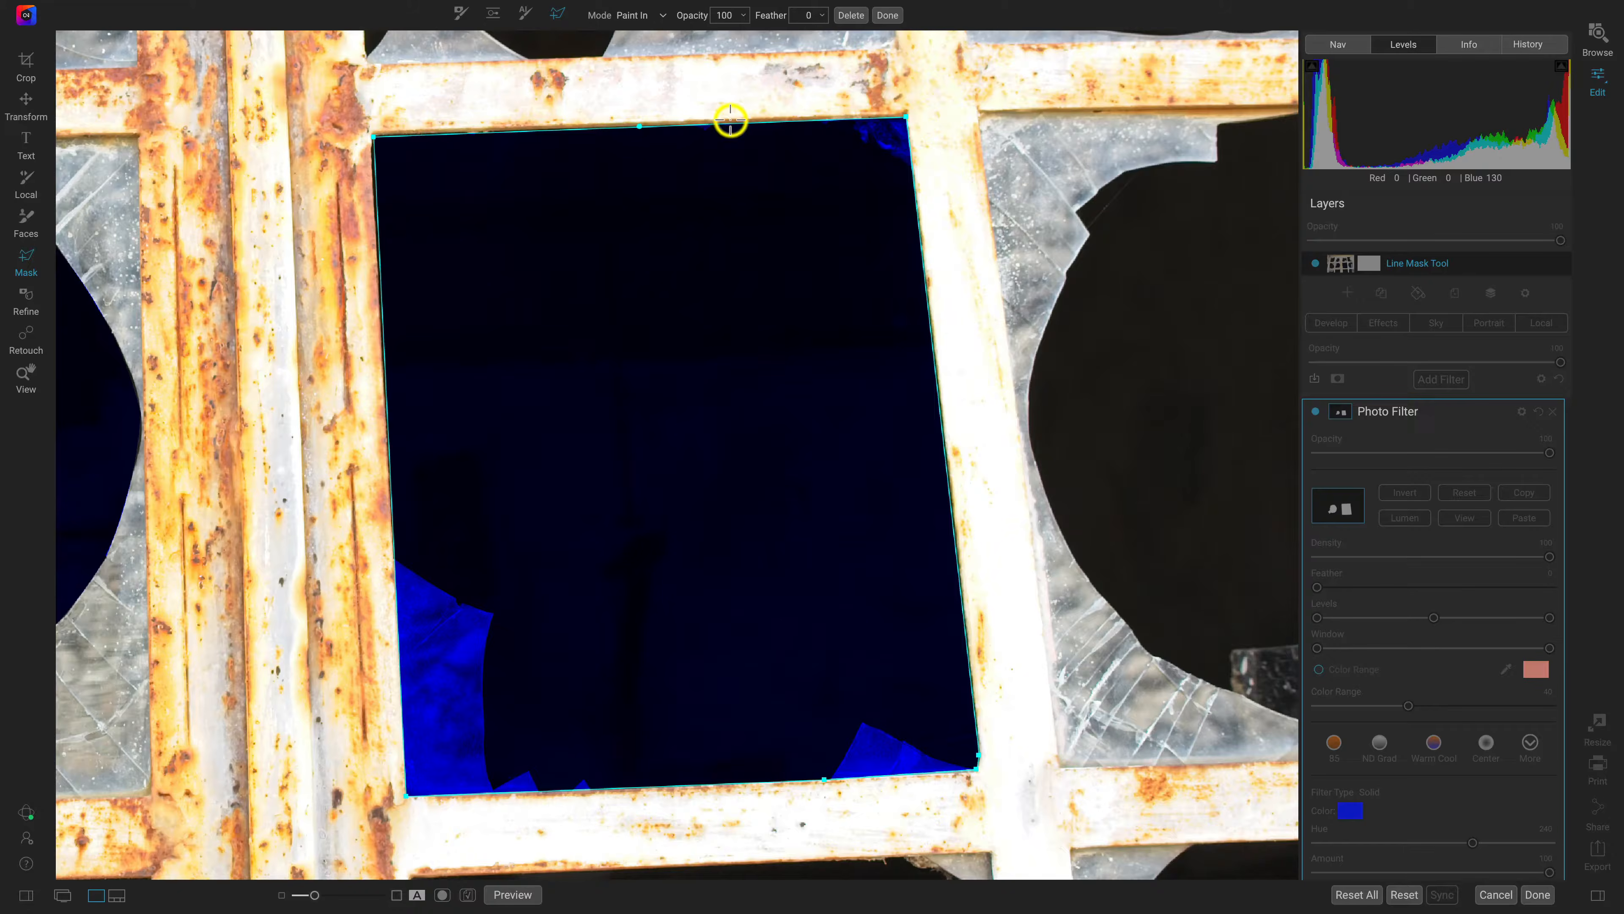
pyautogui.rightClick(730, 121)
pyautogui.click(761, 130)
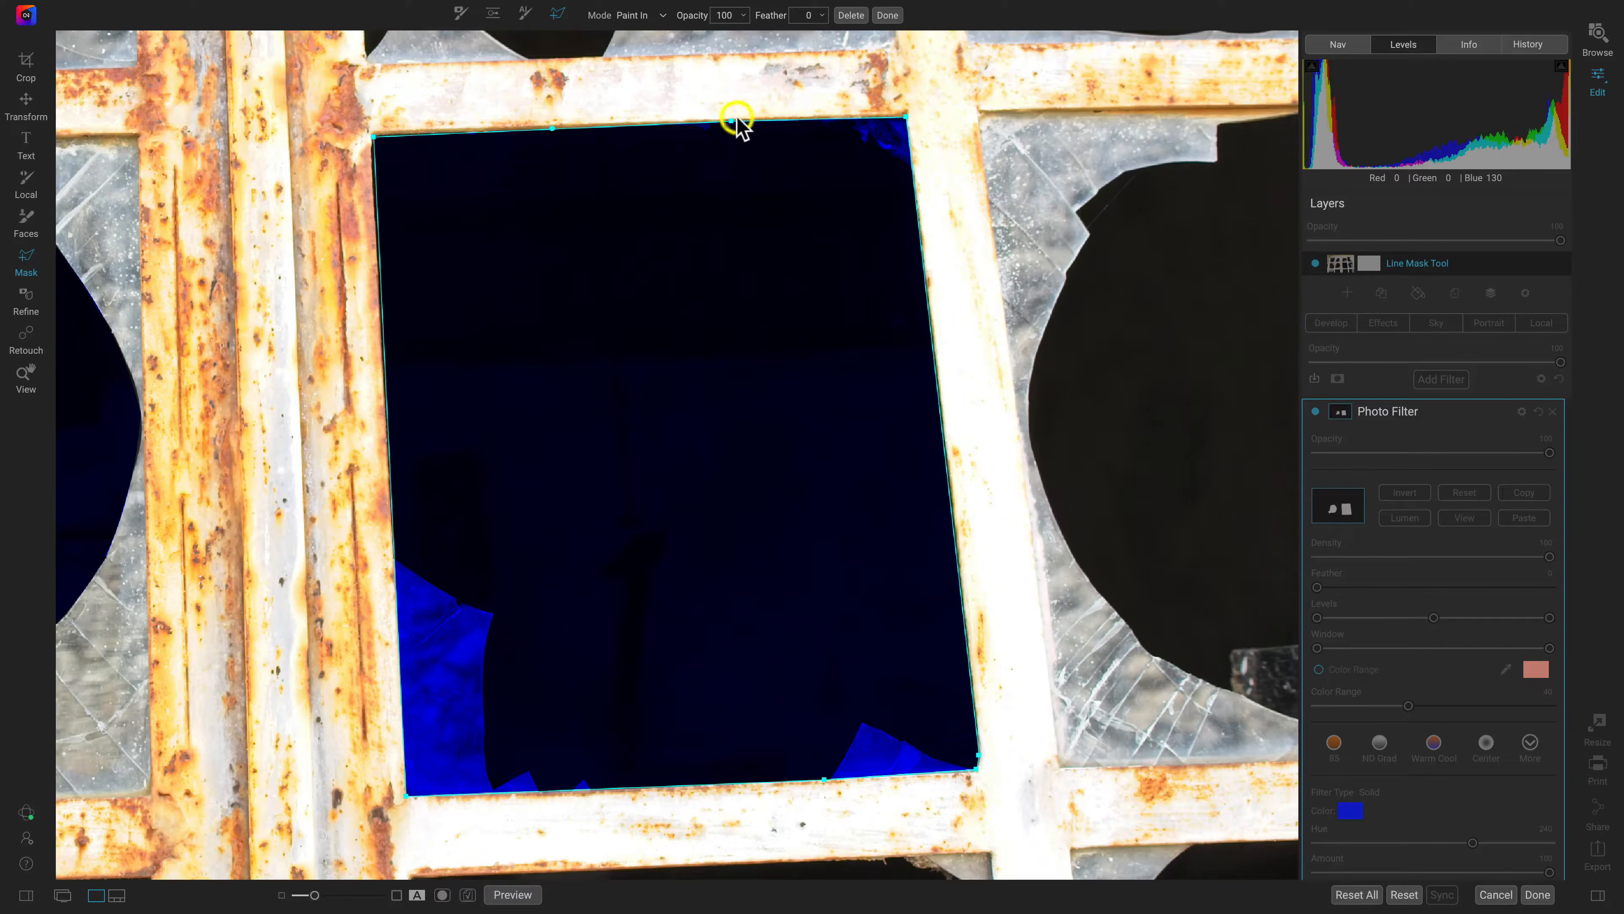
pyautogui.moveTo(731, 120); pyautogui.dragTo(677, 124)
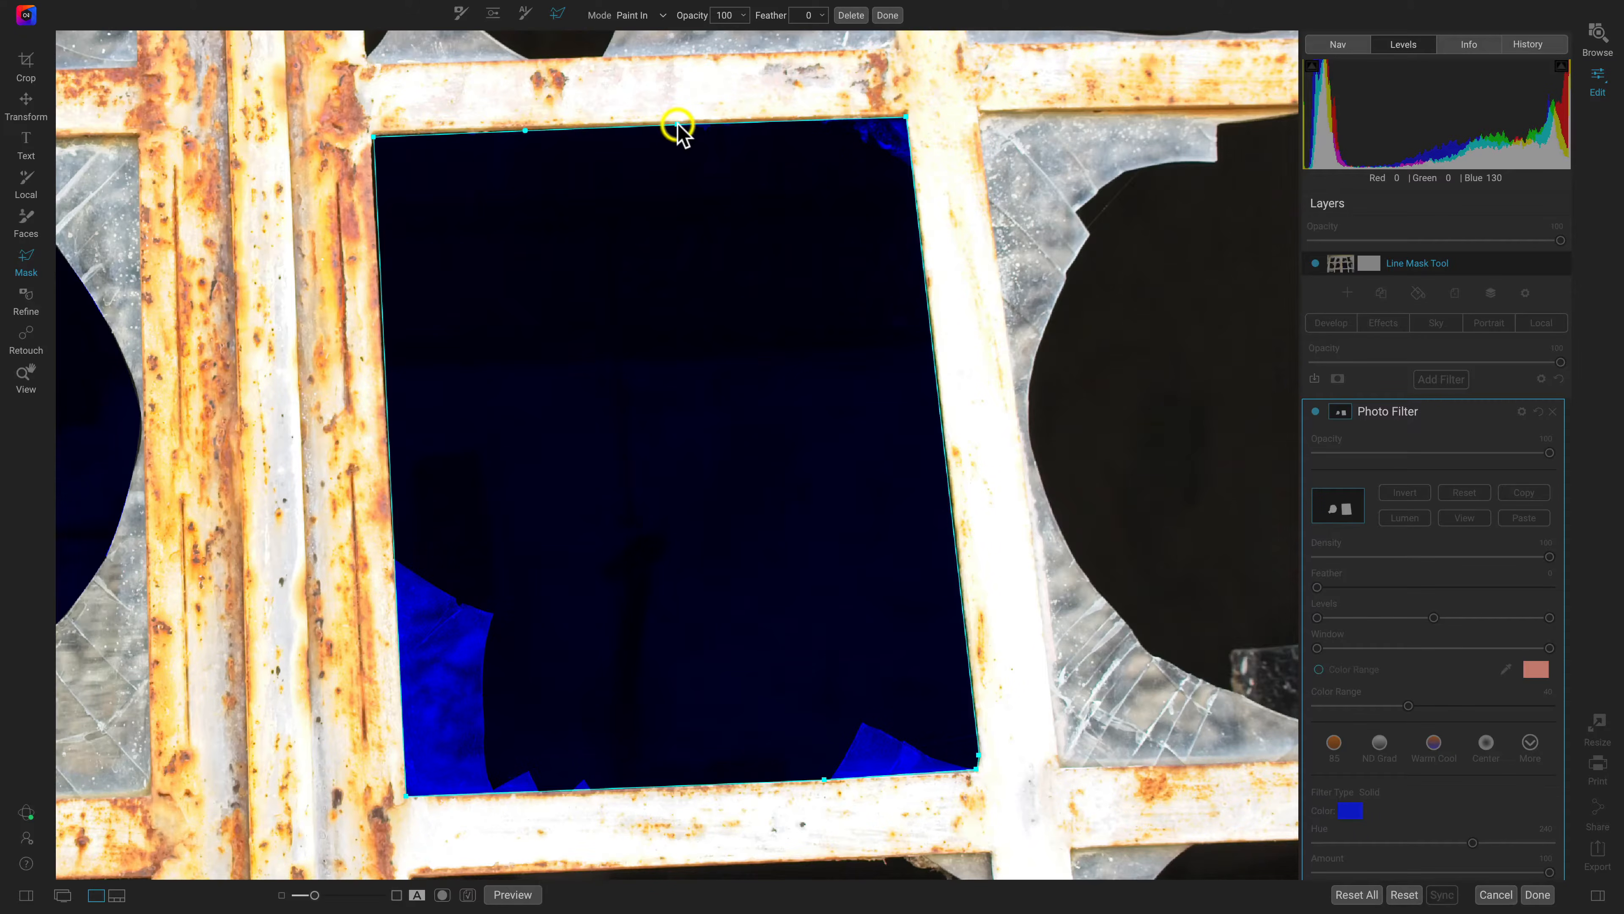
# Delete the extra point from the upper edge of the rectangular pane's line mask
pyautogui.rightClick(677, 125)
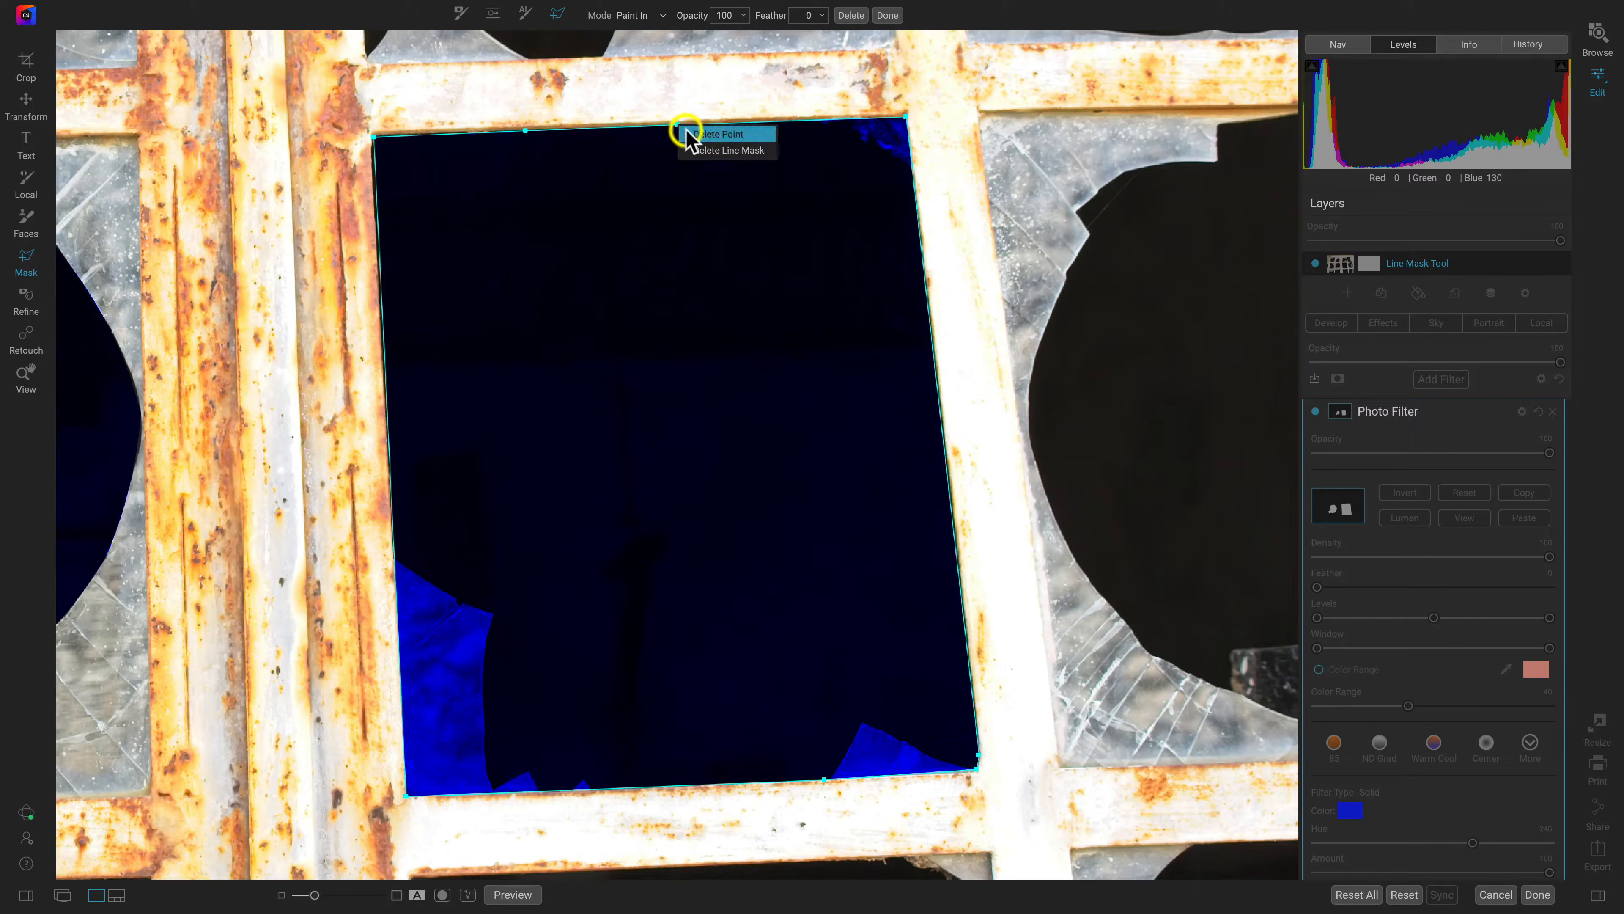
pyautogui.click(685, 130)
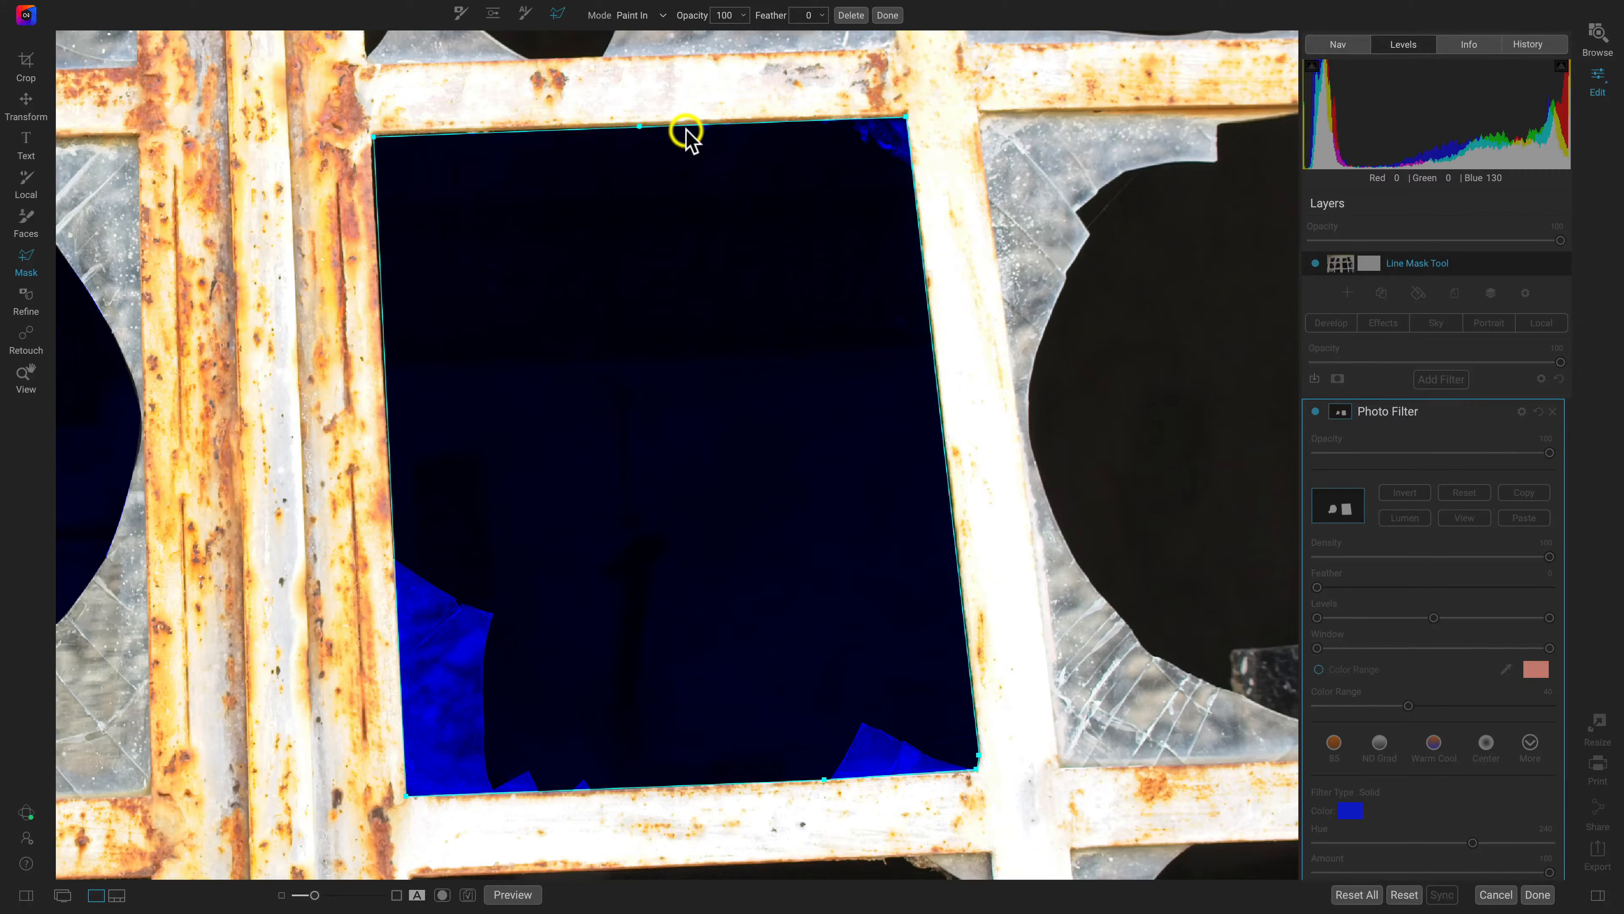